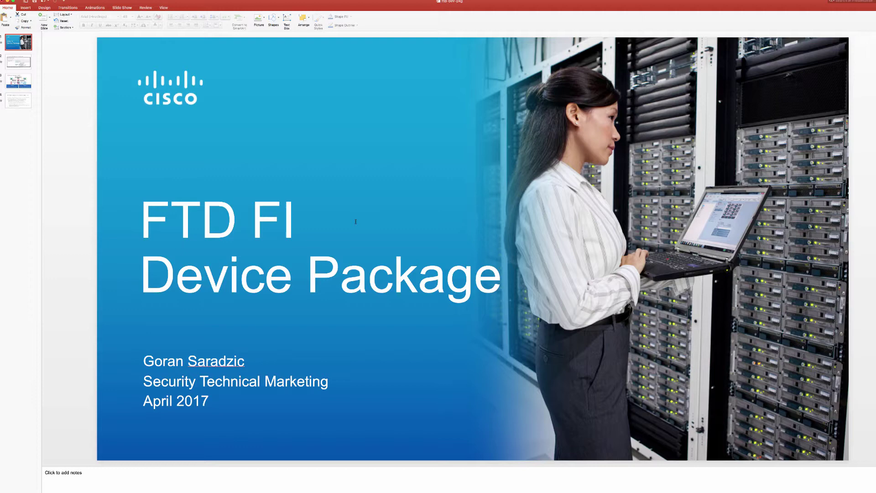
Step: Go to slide 2, 'FTD Device Package on Cisco.com', showing the release 1.0.1.21 download page
click(21, 59)
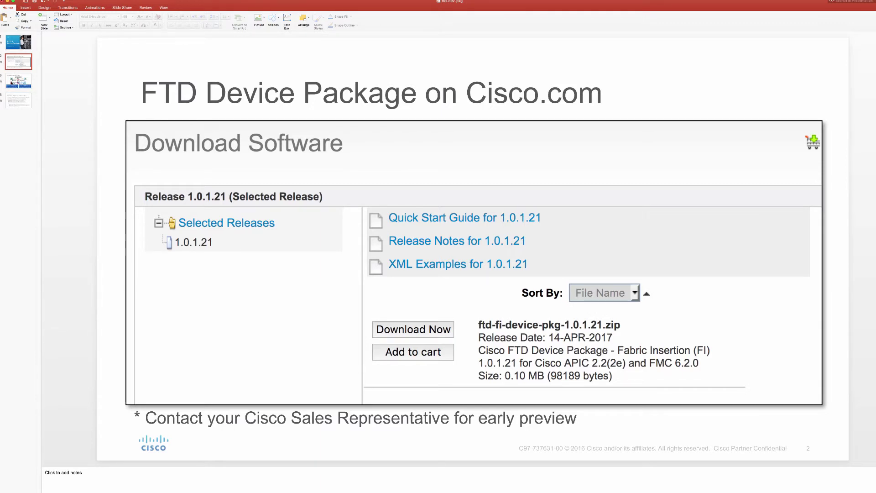
Step: Advance past the FTD Device Package for ACI slide to slide 4, 'FTD Fabric Insertion (FI) Device Package 1.0.1'
click(18, 80)
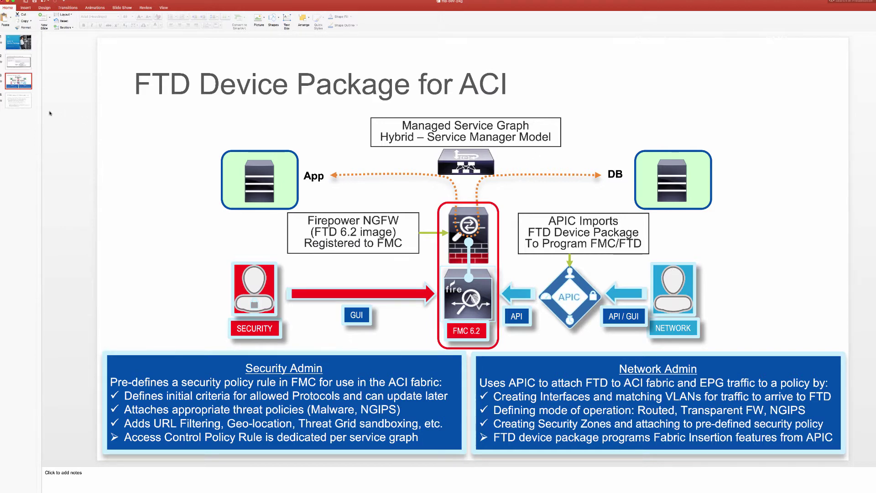
click(18, 104)
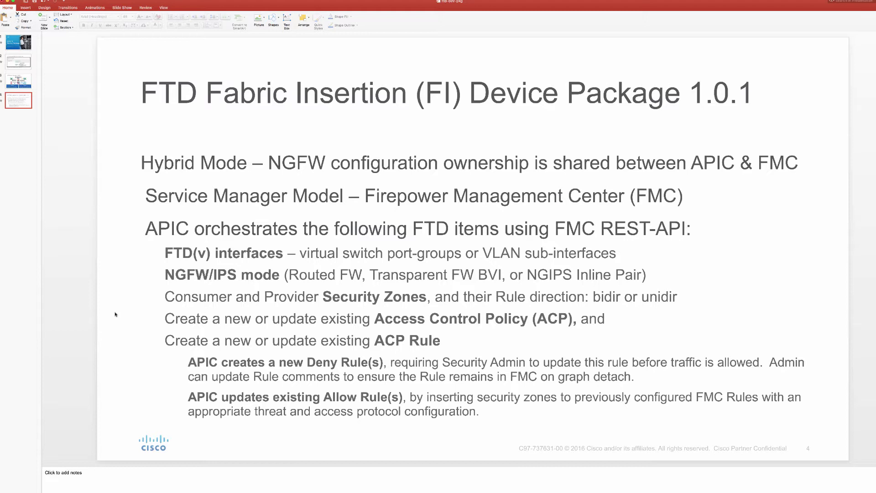
Step: In APIC, place the web EPG left of app and view ftd-5525-L2FW-Pkg, highlighting its management IP
key(super+Tab)
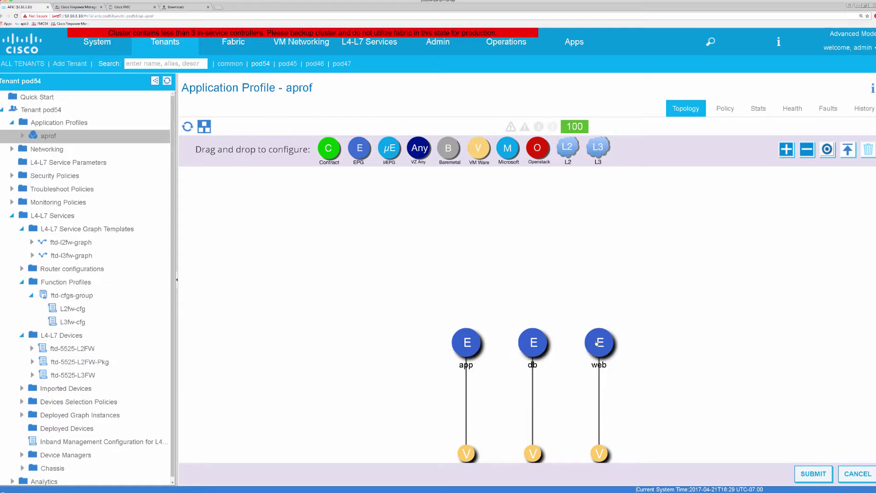
drag(596, 344, 383, 338)
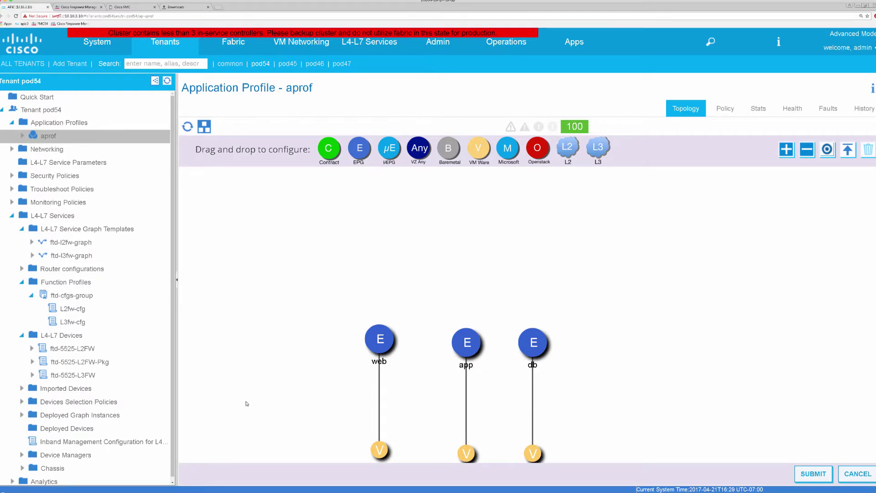
click(97, 363)
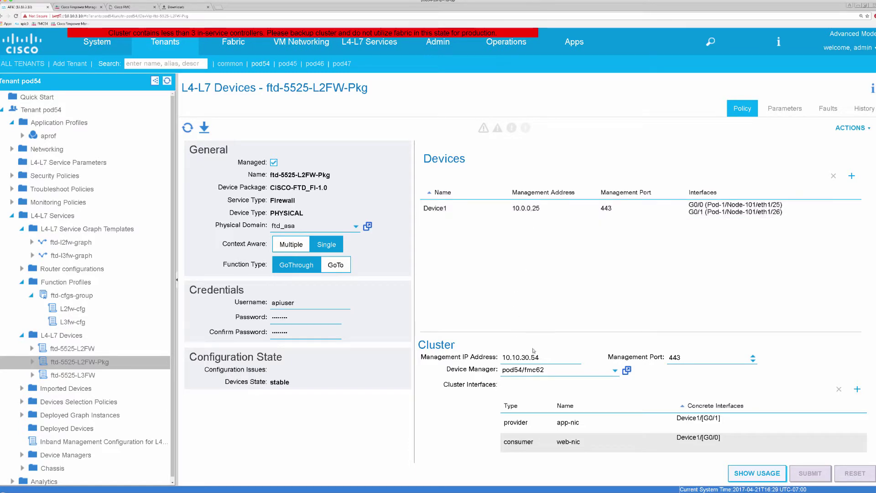
drag(539, 355, 499, 357)
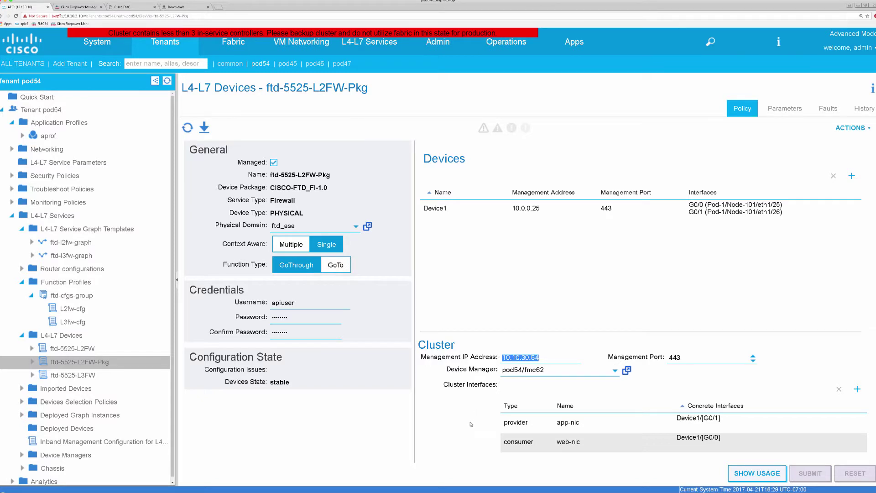
Step: Open L2fw-cfg for editing and expand Access Policy, Bridge Group Interface and its static IPv4 address
click(77, 310)
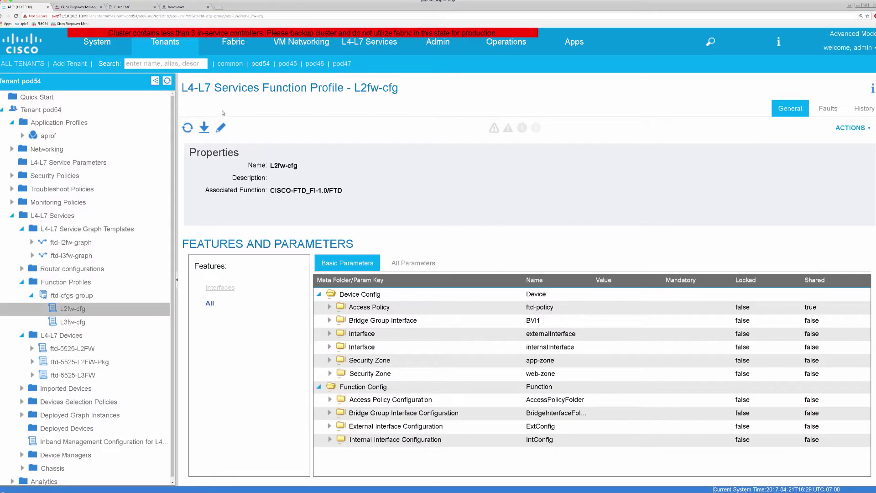
click(220, 128)
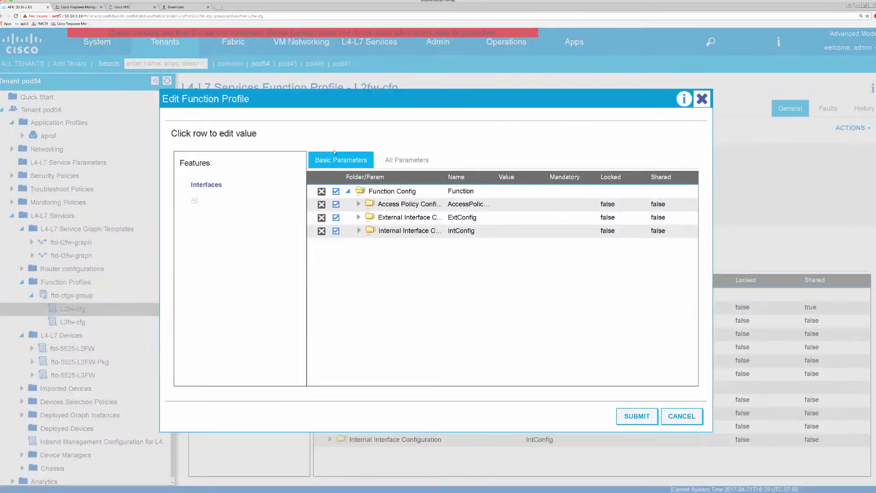
click(393, 159)
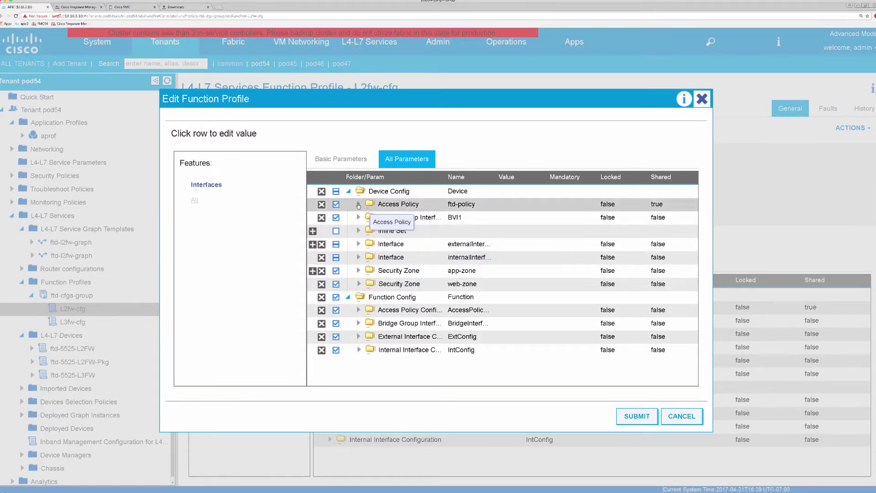
click(359, 205)
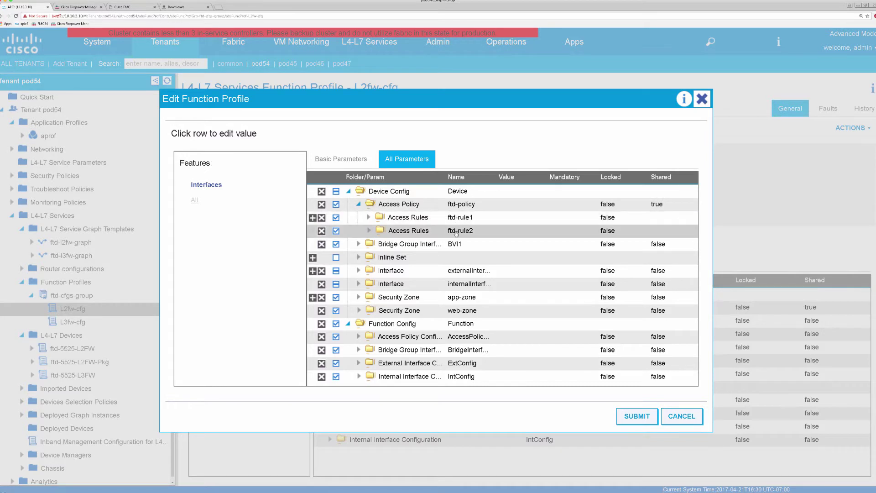
click(359, 245)
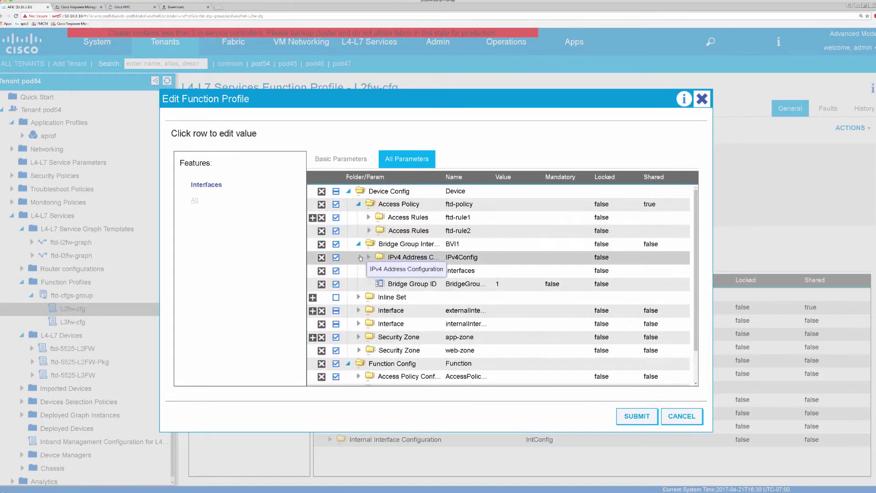
click(368, 257)
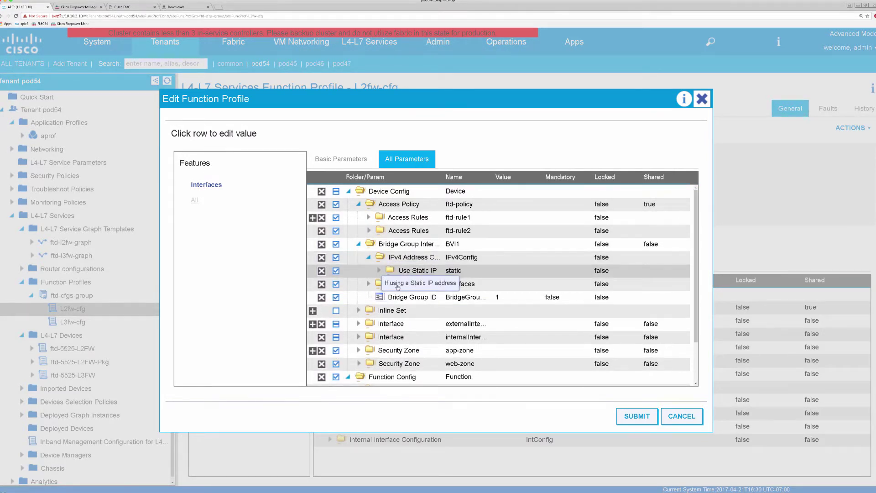
click(379, 271)
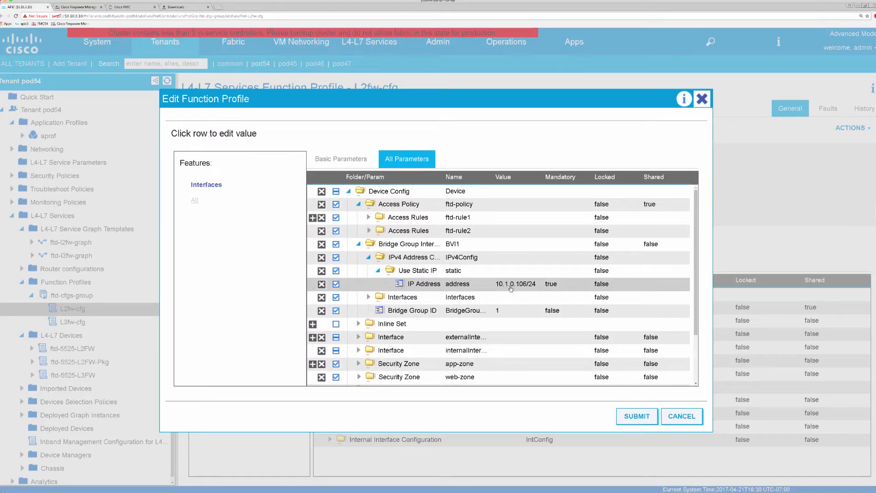
Step: Collapse those sections, inspect the internalInterface parameters, then cancel without saving changes
click(358, 204)
click(358, 218)
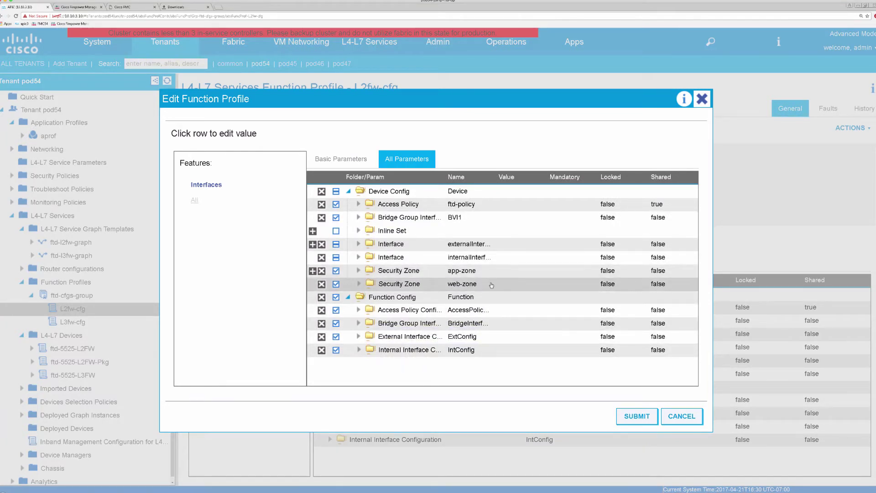
click(359, 257)
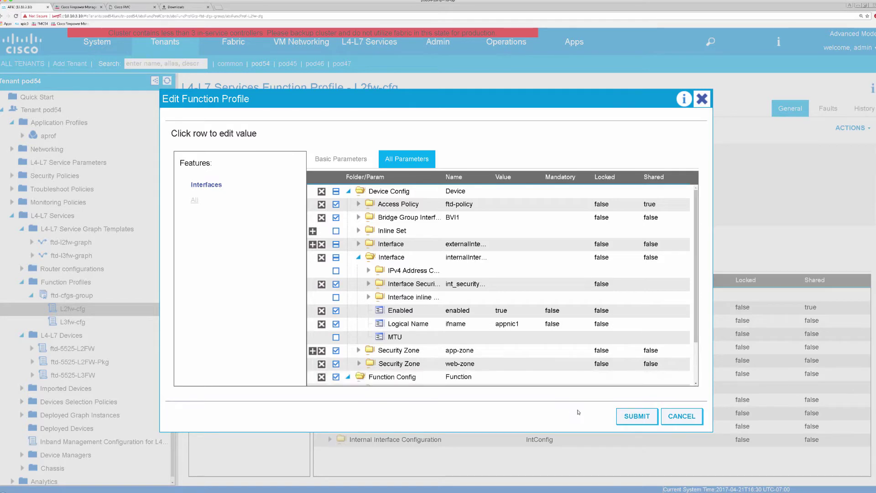
click(675, 416)
click(416, 286)
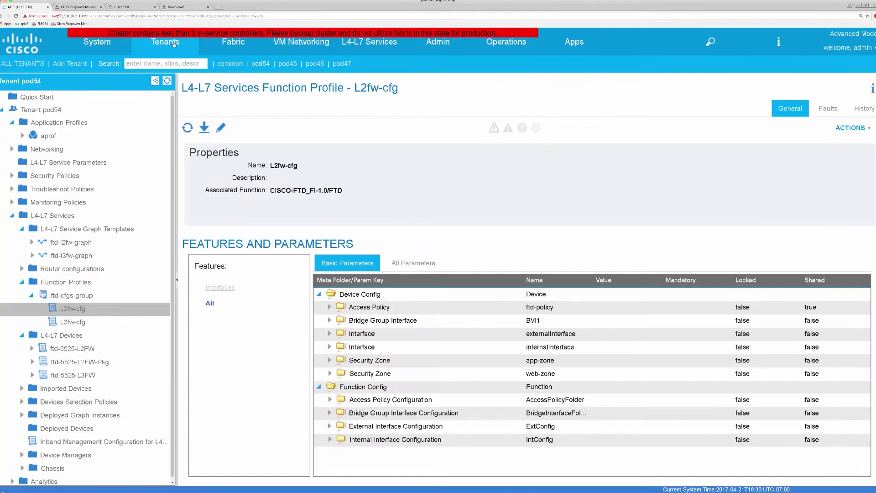
Step: In FMC, open ftd-policy to show rule ftd-rule1 allowing ICMP, UDP, SSH and HTTP
click(91, 8)
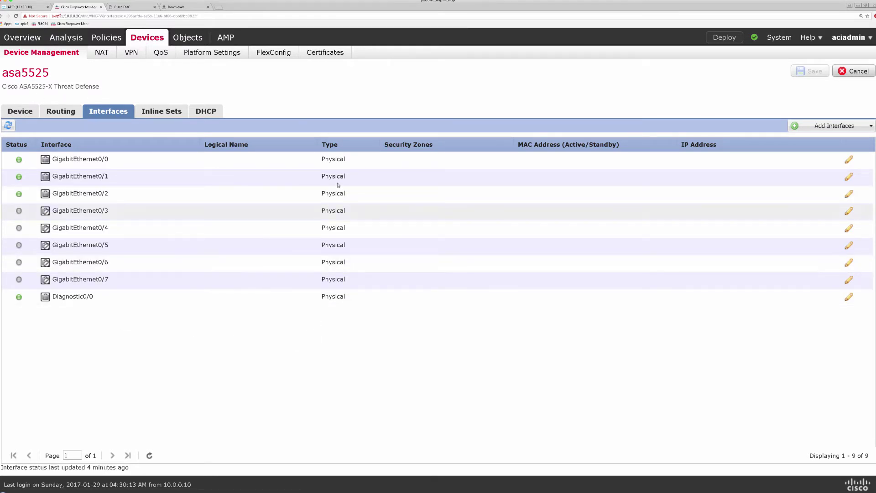
click(99, 40)
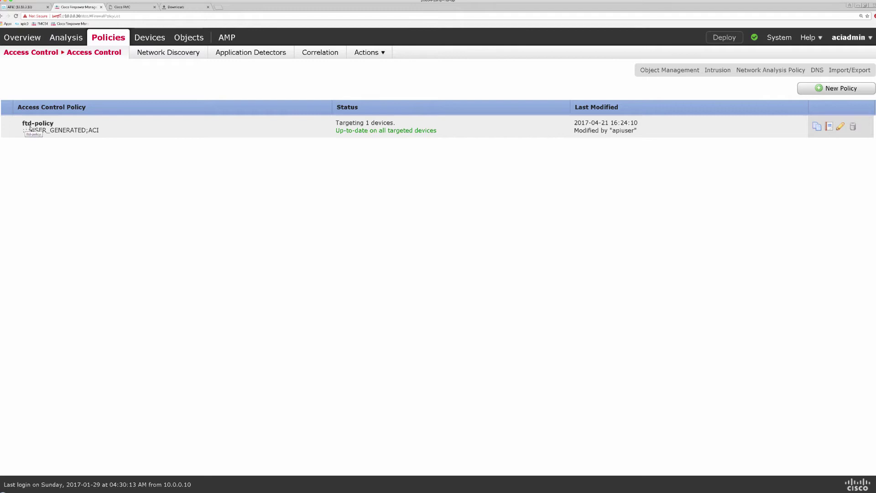
click(845, 129)
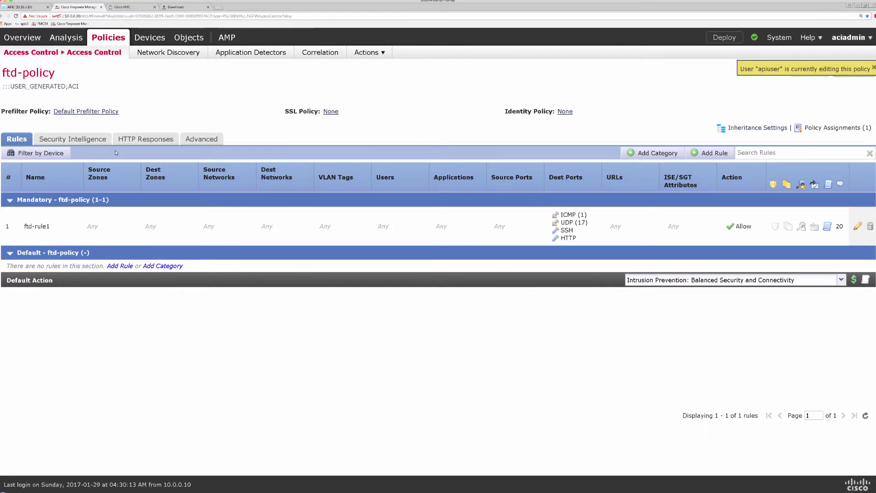
Step: In APIC, start a new service graph template with the ftd-5525-L2FW-Pkg cluster as its firewall node
click(25, 7)
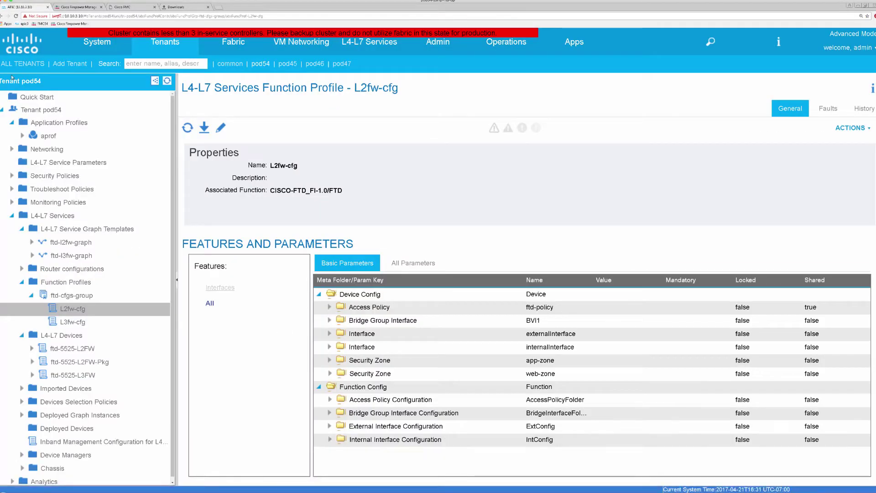
click(114, 230)
right_click(117, 232)
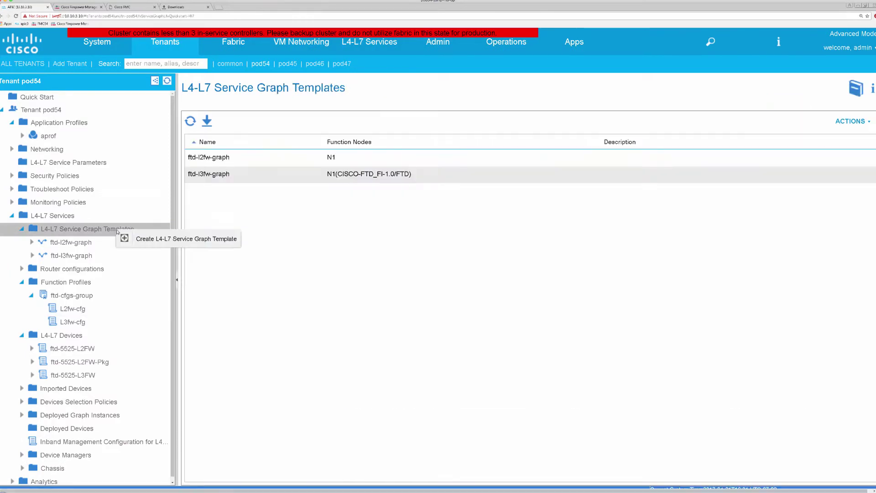
click(160, 238)
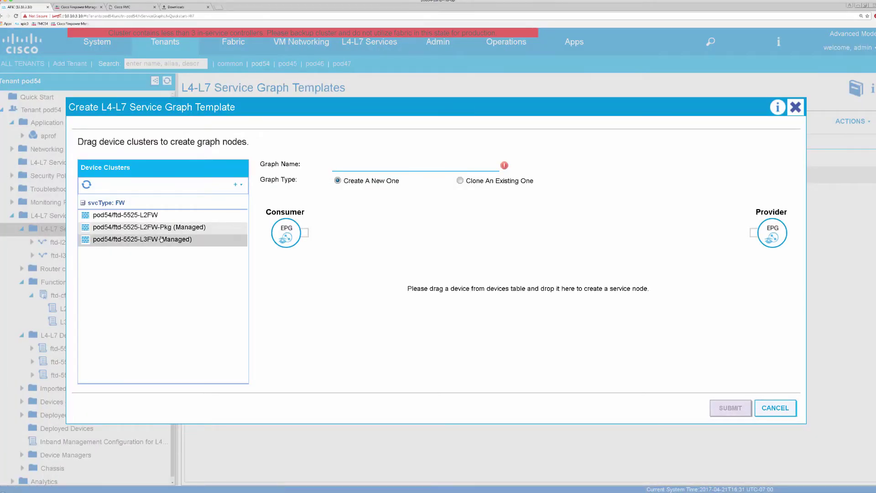
drag(201, 227, 466, 245)
Step: Name it ftd-l2fw-graph-pkg, assign function profile pod54/ftd-cfgs-group/L2fw-cfg, and submit
click(408, 166)
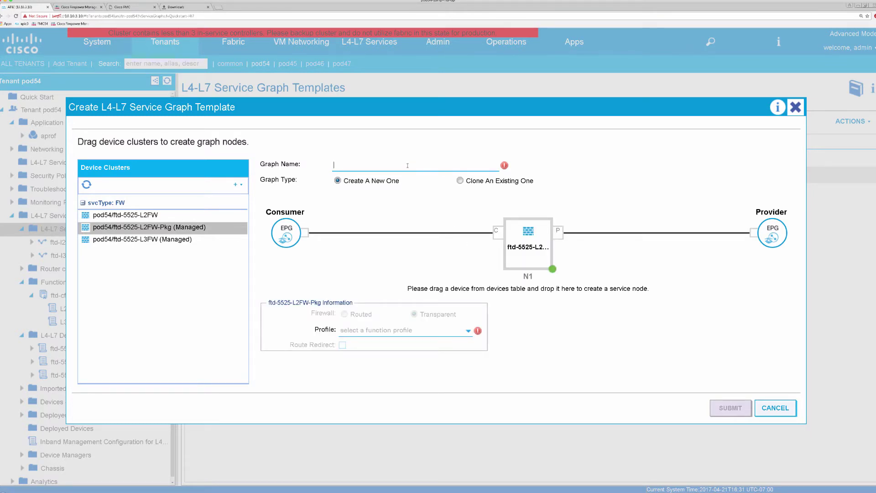
text(ftd-l2fw-graph-pkg)
click(368, 331)
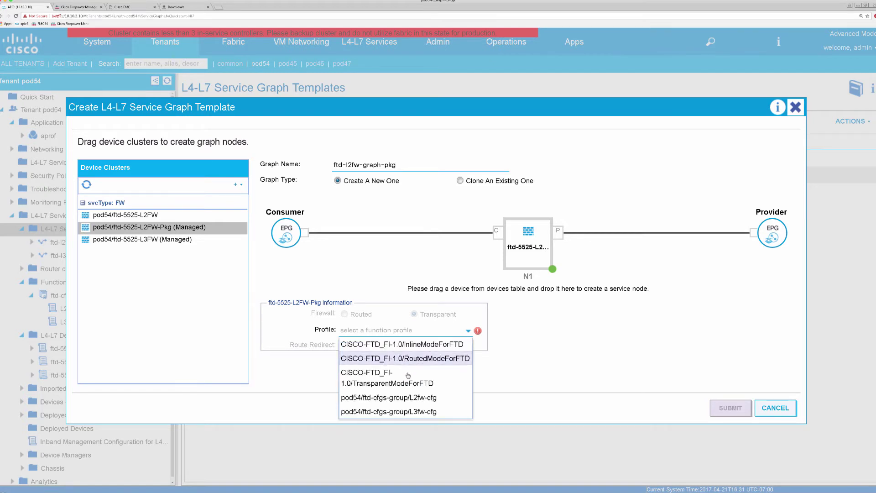
click(430, 401)
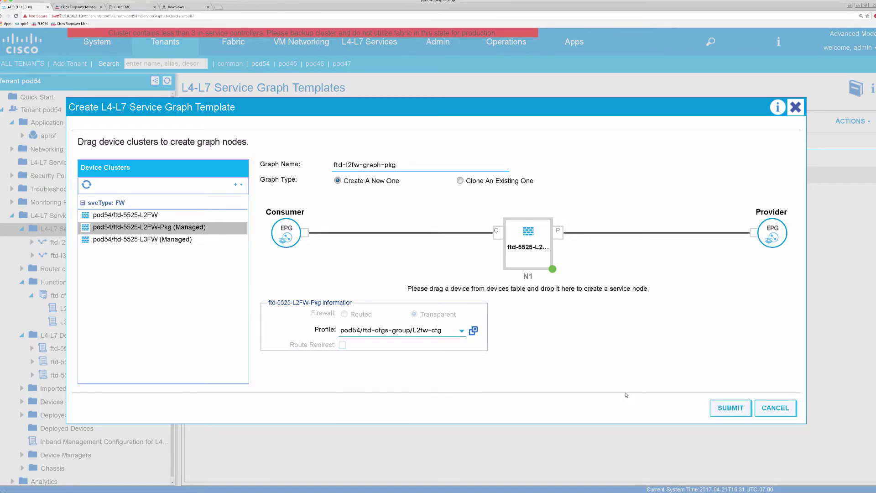
click(726, 409)
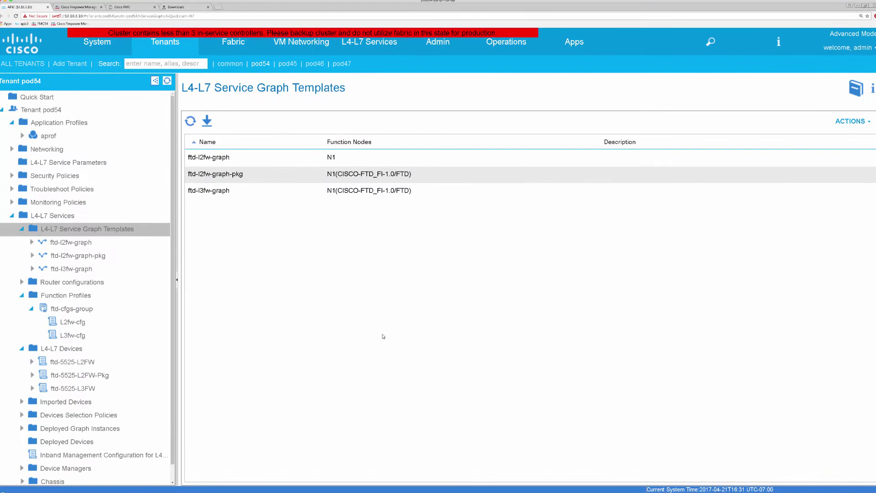
Step: Set Unicast Route to False on connection C2 (N1, T2) in the ftd-l2fw-graph-pkg policy
click(77, 255)
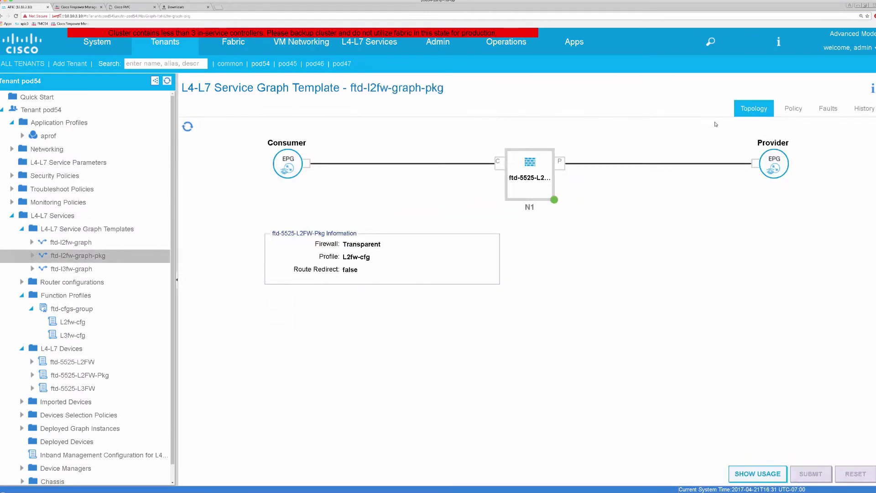
click(793, 108)
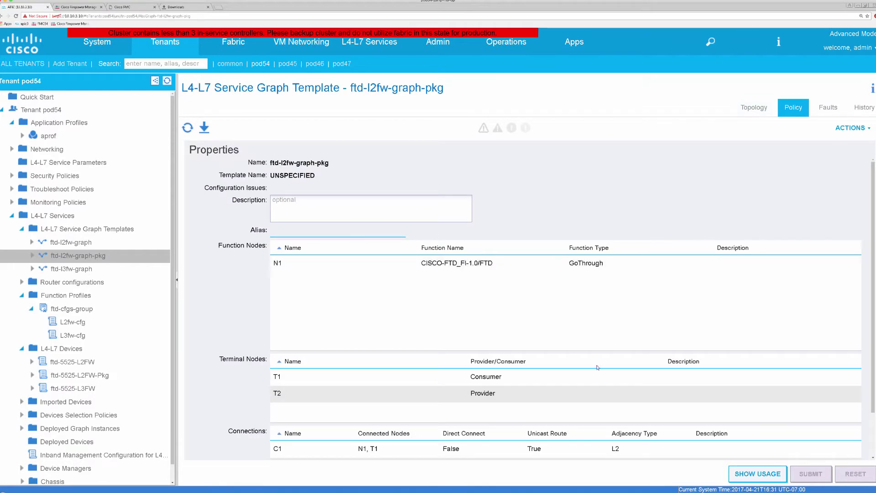
scroll(597, 367, down, 2)
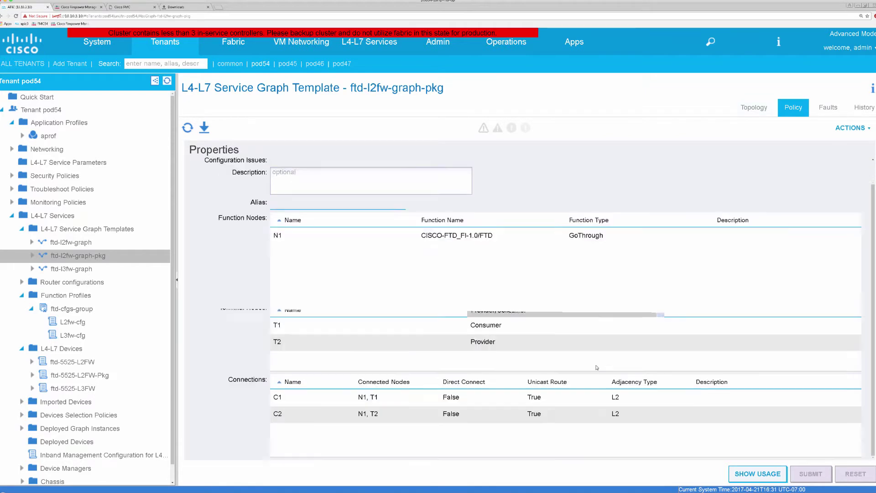
click(538, 420)
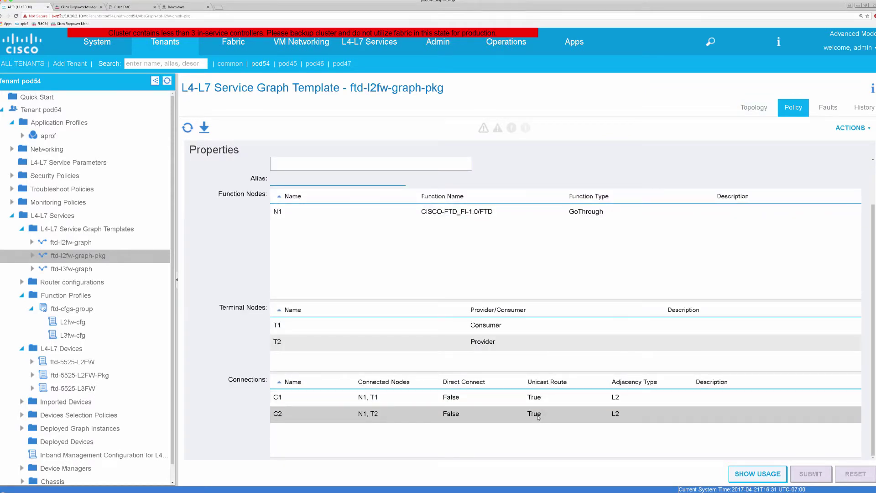
double_click(539, 417)
click(566, 415)
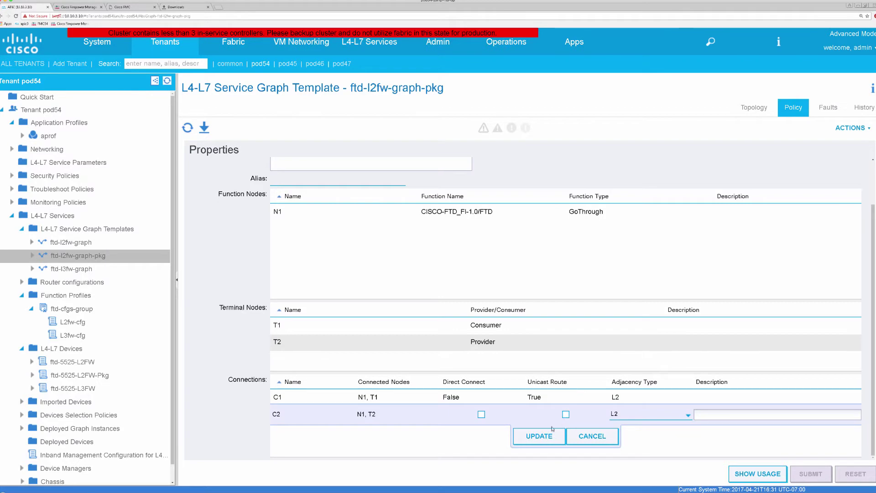
click(541, 436)
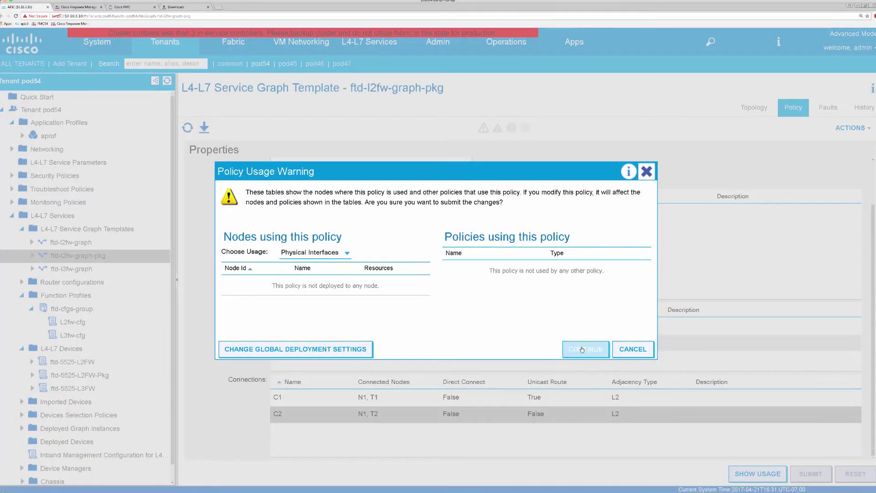
click(585, 349)
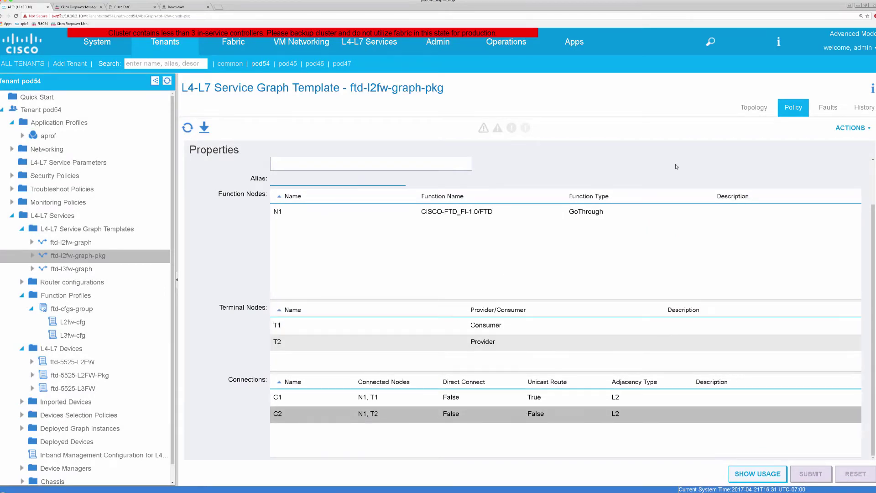
Step: Apply the template with consumer pod54/aprof/epg-web, provider pod54/aprof/epg-app and a new 'web-to-' contract
right_click(95, 256)
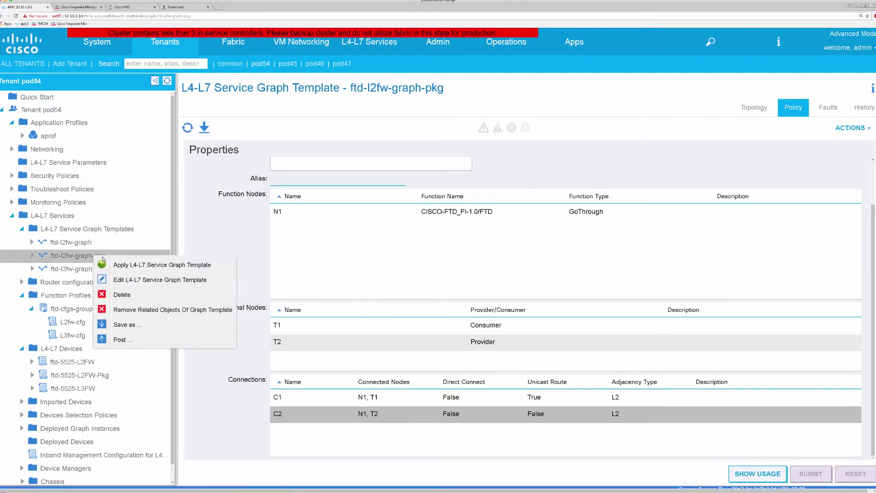
click(124, 265)
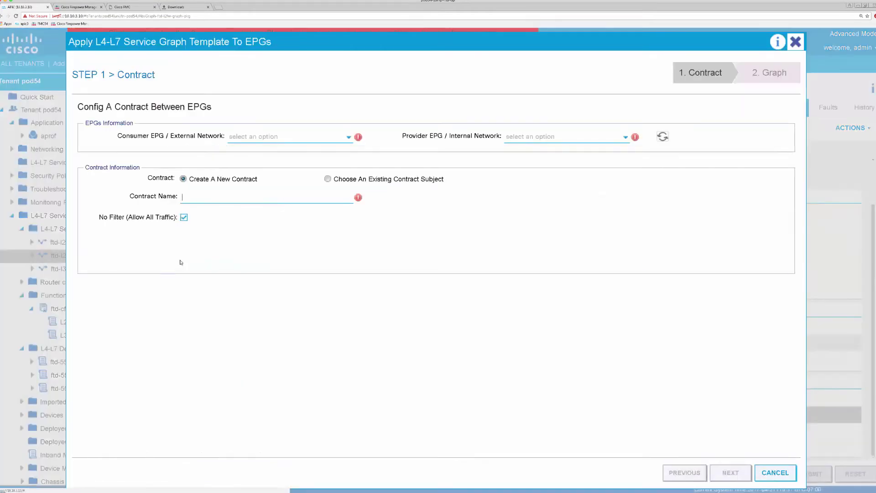
click(252, 142)
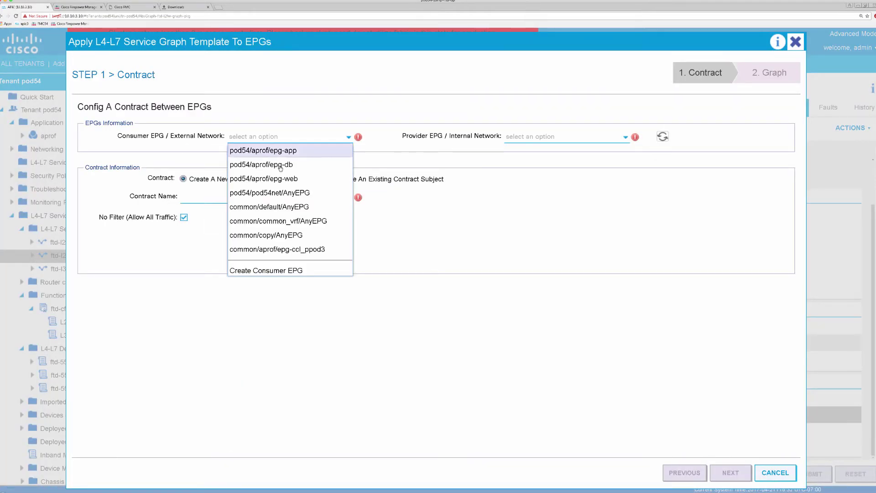
click(281, 180)
click(581, 138)
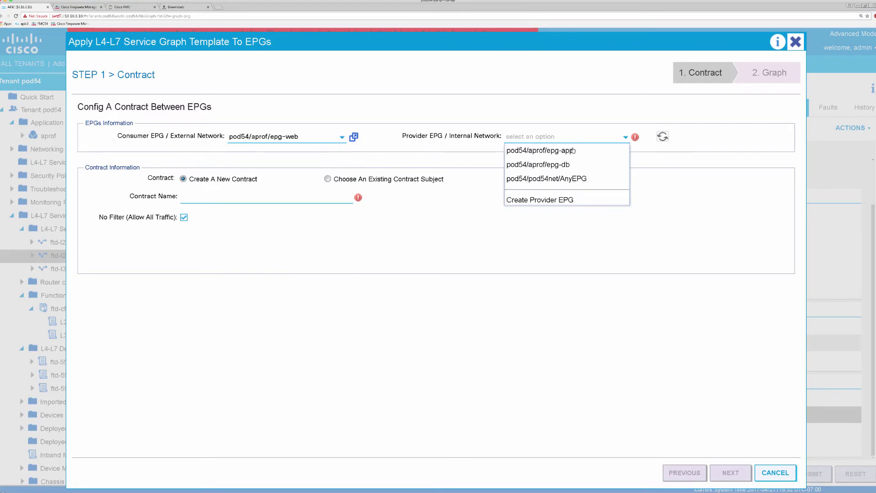
click(571, 149)
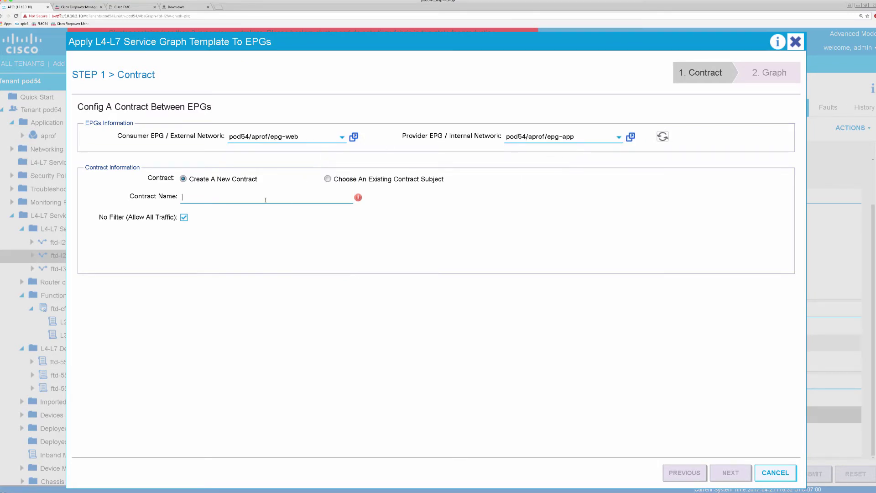
text(we)
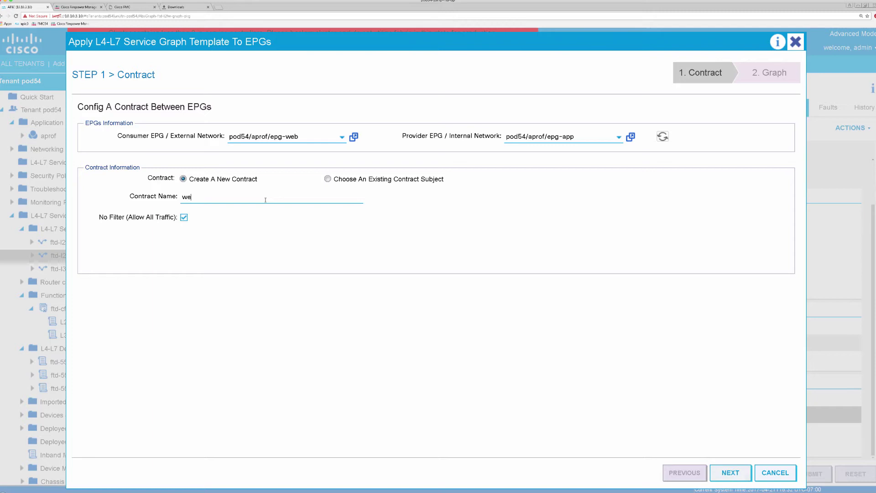
text(b-to-app)
Step: Proceed through graph configuration and all device parameters, then finish the wizard
click(725, 472)
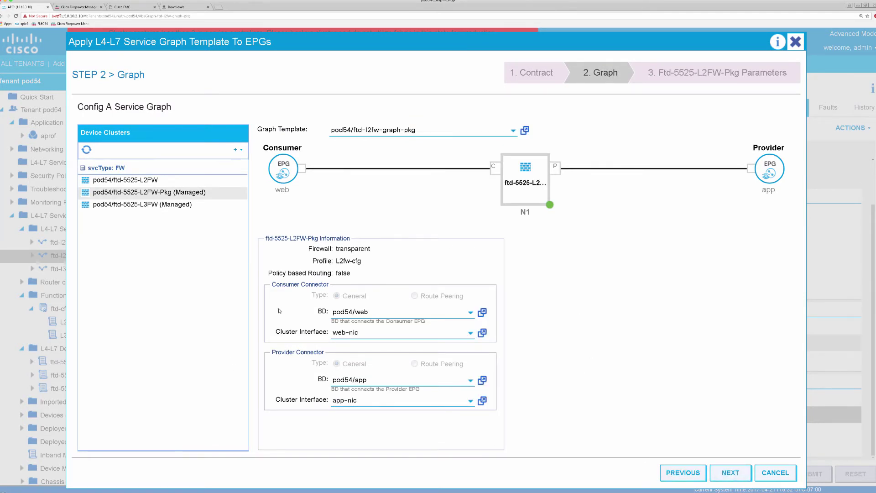
click(731, 473)
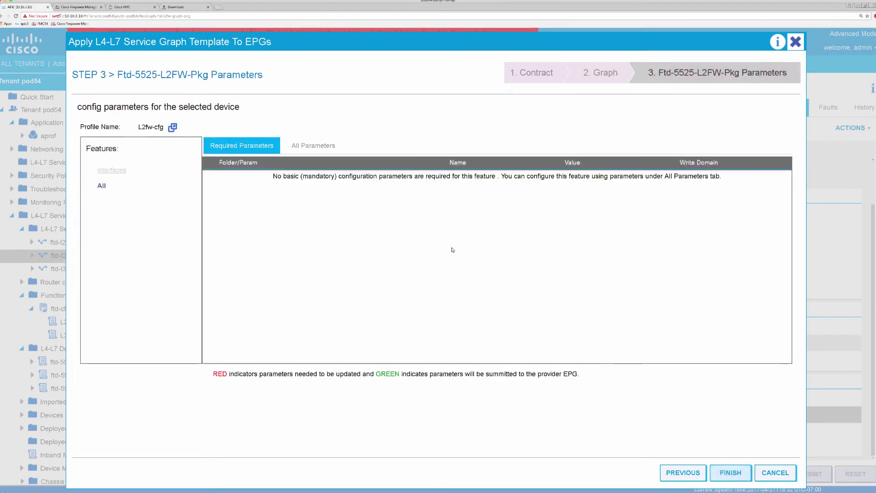
click(314, 146)
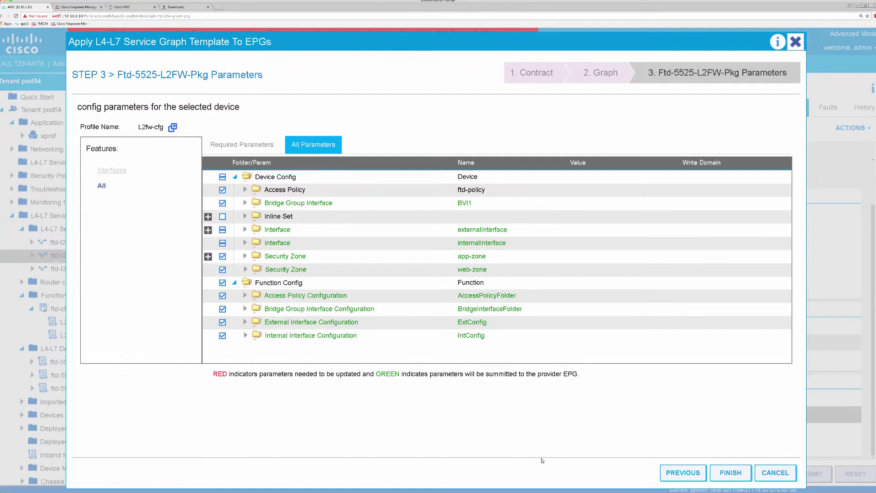
click(730, 473)
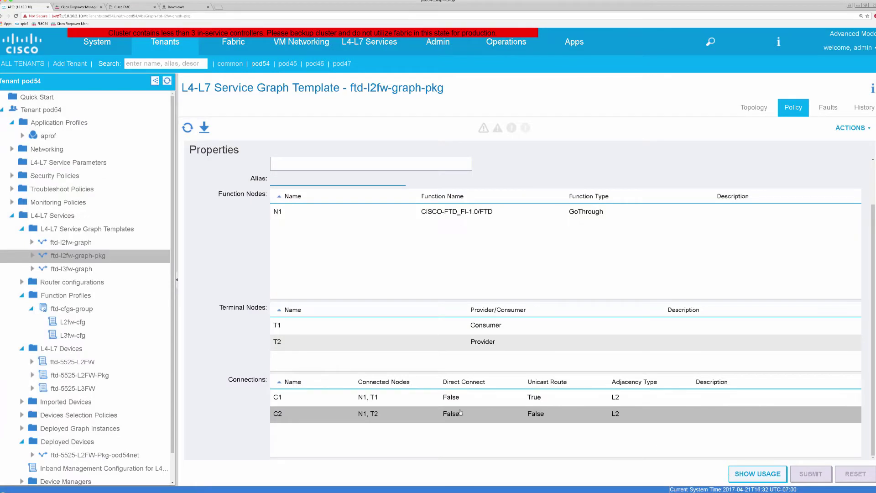
Step: View the Tenant pod54 dashboard, then bring up the SuperPuTTY terminal sessions
click(46, 111)
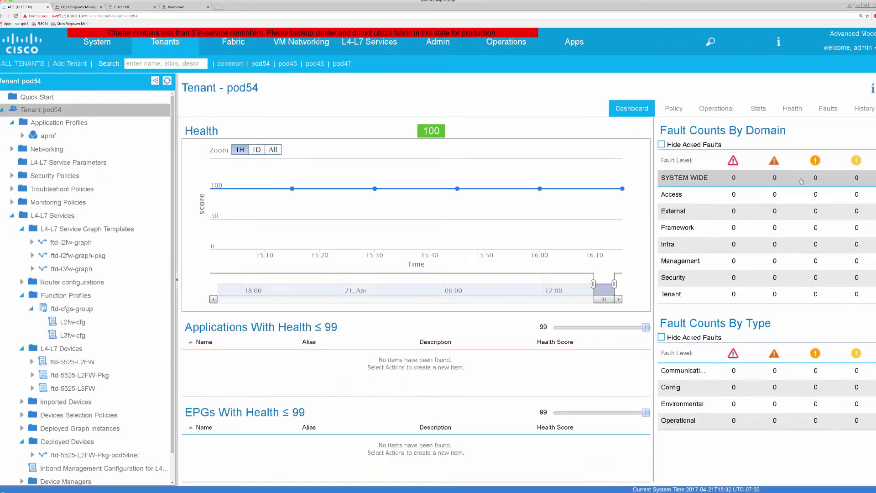
click(145, 490)
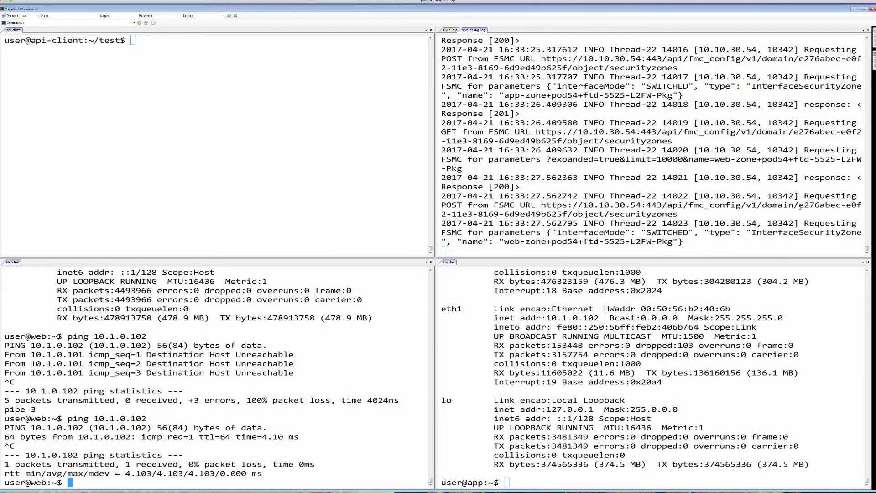
Step: Stop the apic-debug-log tail and show the log directory /data/devicescript/CISCO.FTD_FI.1.0/logs with pwd
click(596, 110)
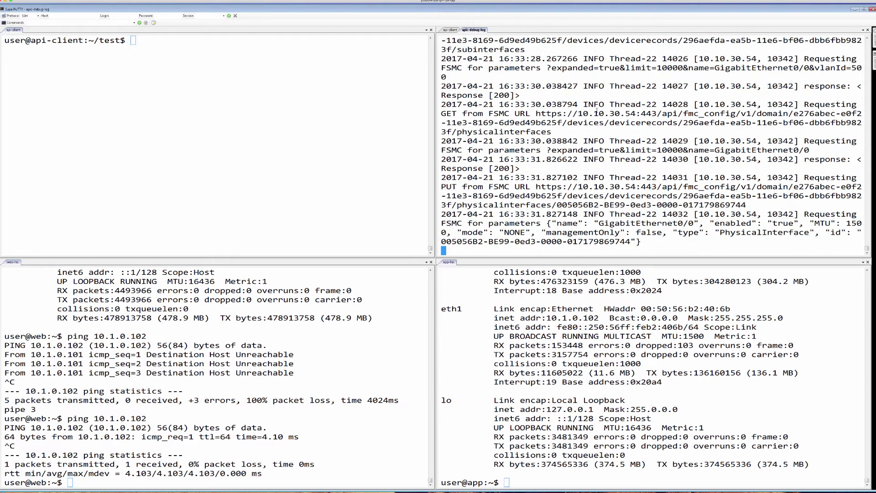
key(ctrl+c)
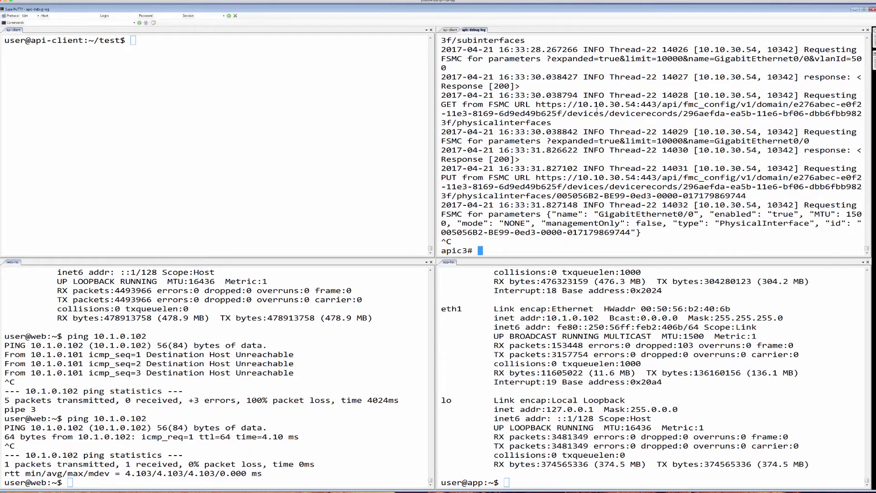
text(pwd)
key(Return)
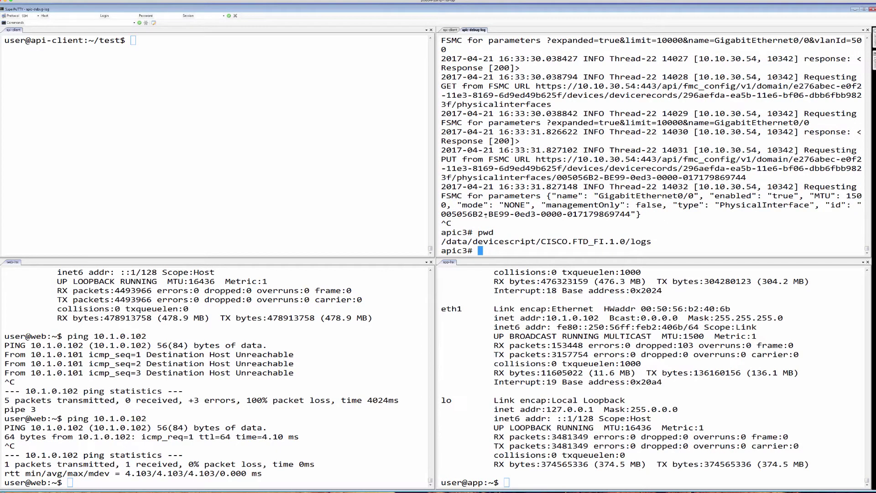
drag(441, 241, 862, 241)
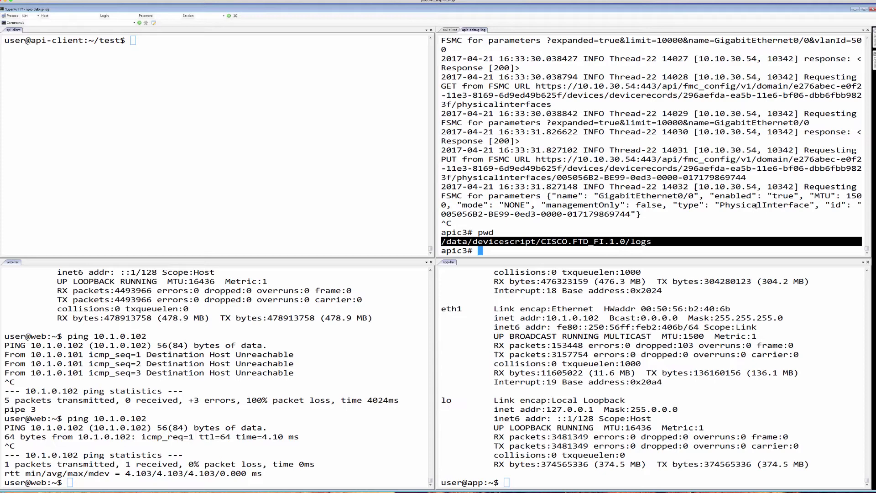
Step: Scroll back through the debug log to read the bridge-group, interface and security-zone JSON sent to FMC
scroll(866, 62, up, 12)
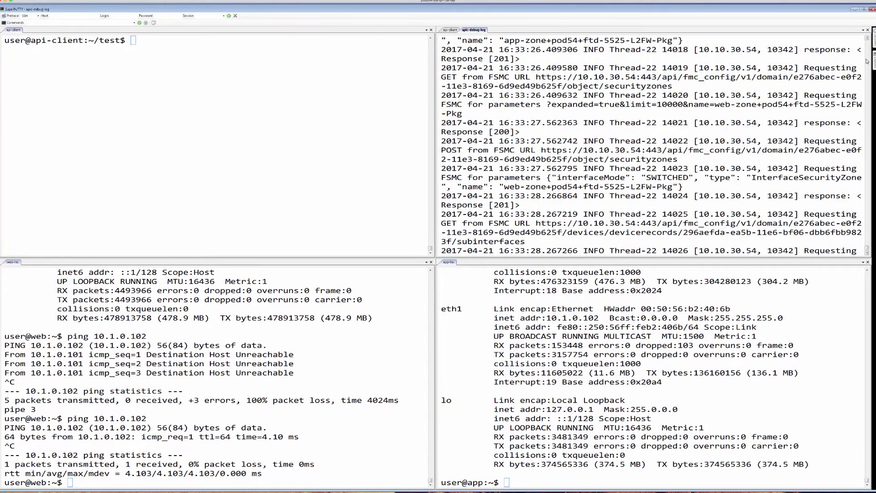
scroll(866, 61, up, 15)
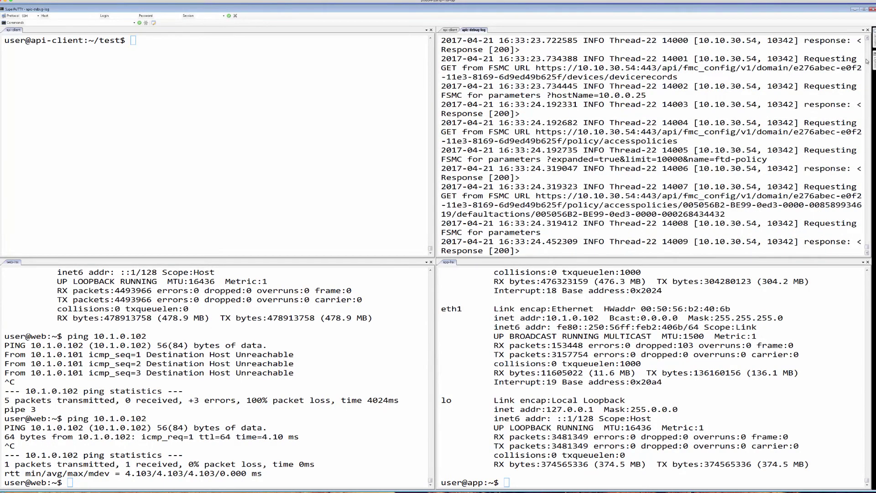
scroll(866, 61, up, 15)
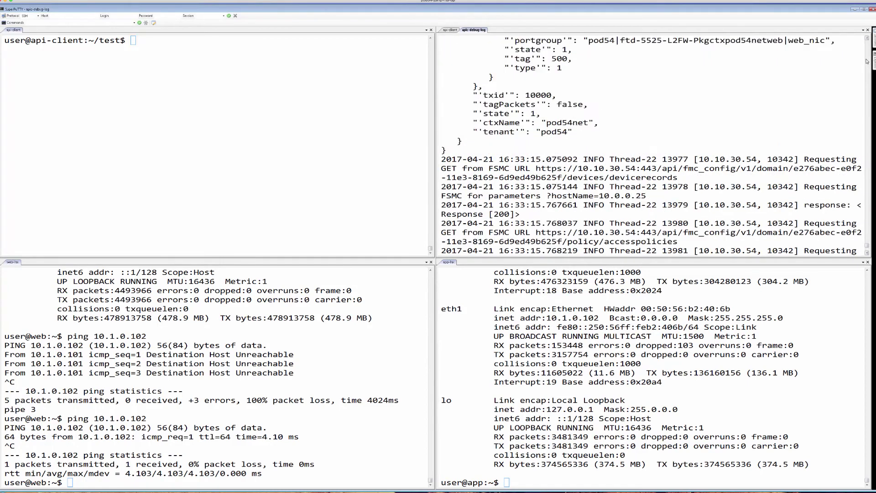
scroll(866, 61, up, 15)
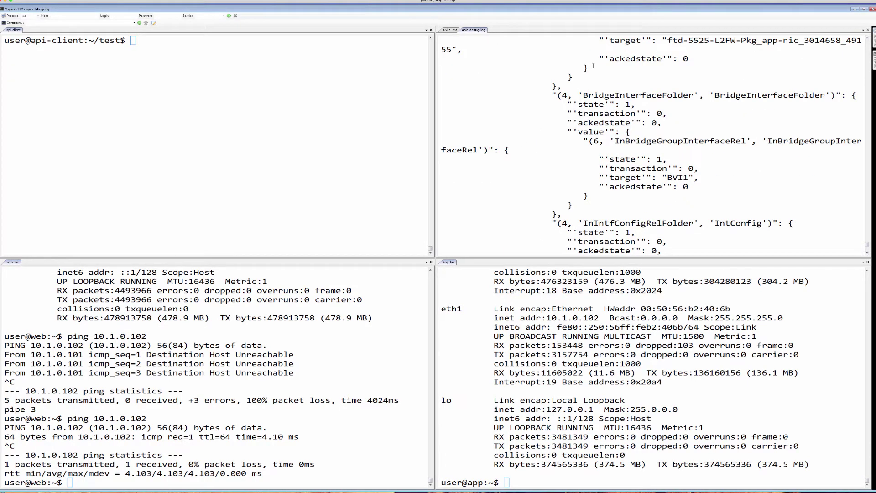
scroll(866, 49, up, 15)
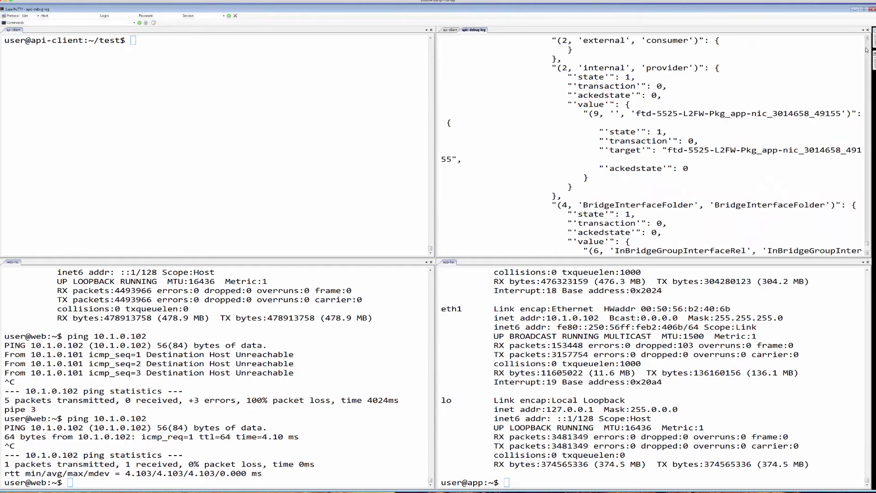
scroll(866, 49, up, 15)
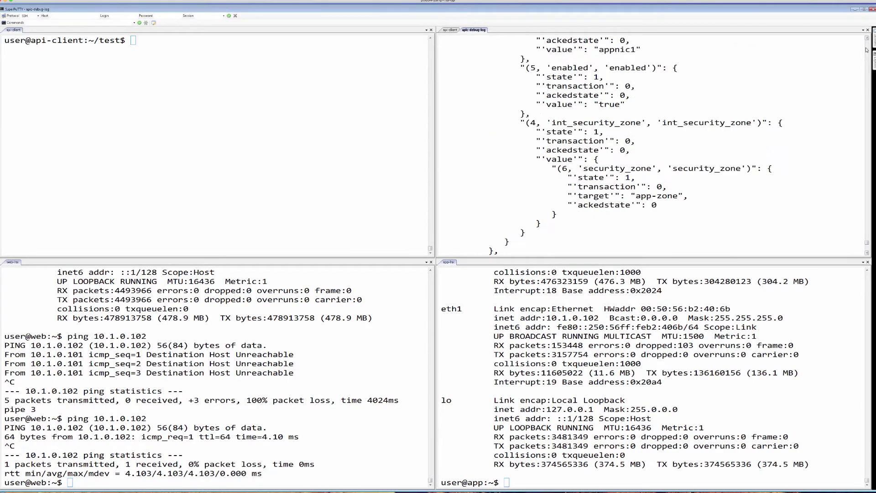
scroll(866, 49, up, 15)
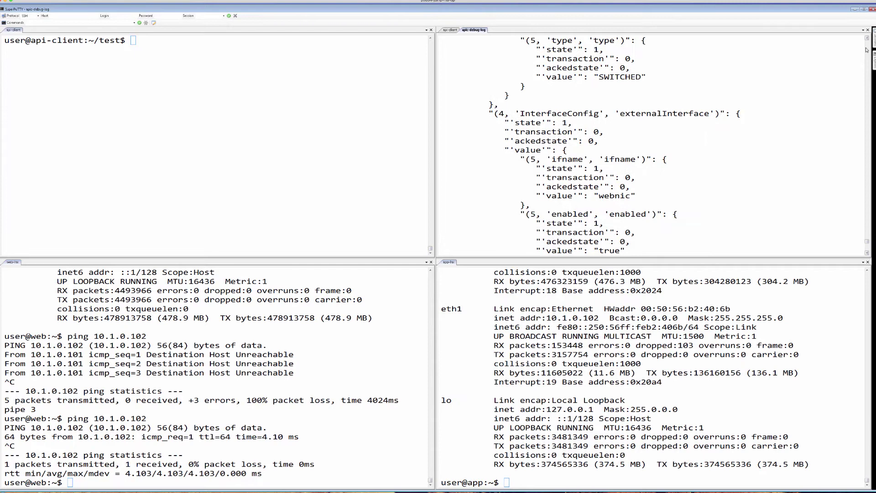
scroll(866, 49, up, 15)
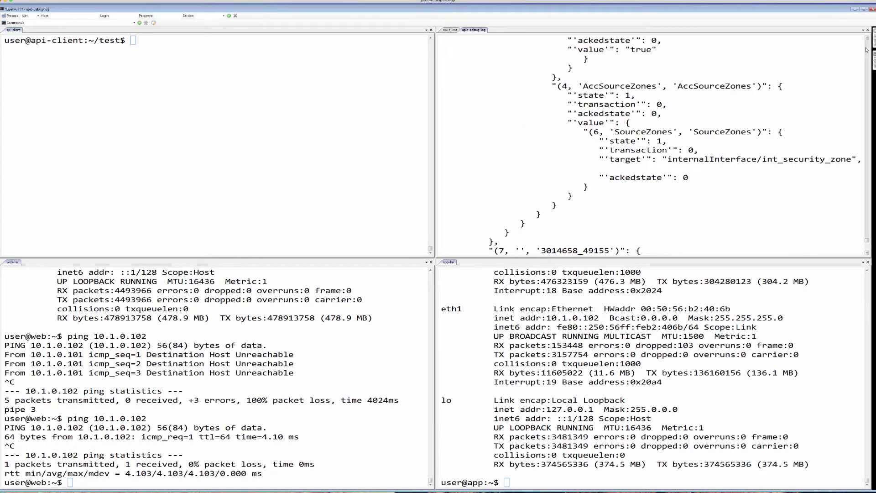
scroll(866, 49, up, 15)
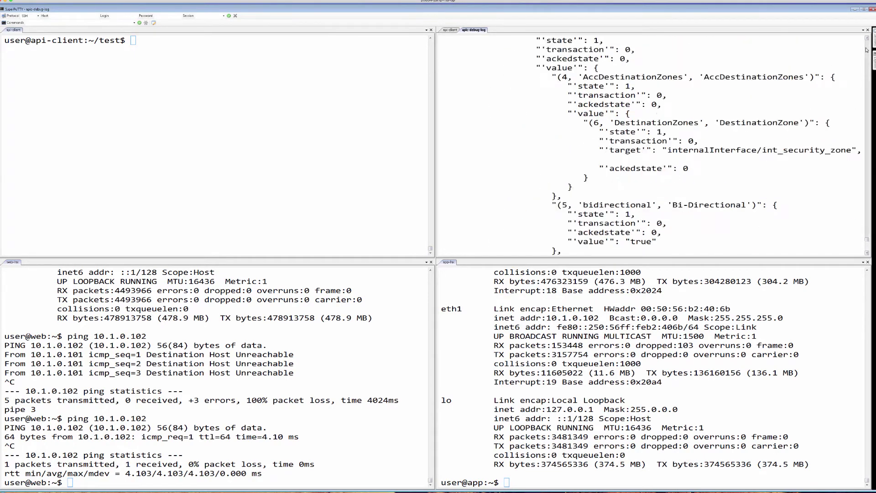
scroll(866, 49, up, 15)
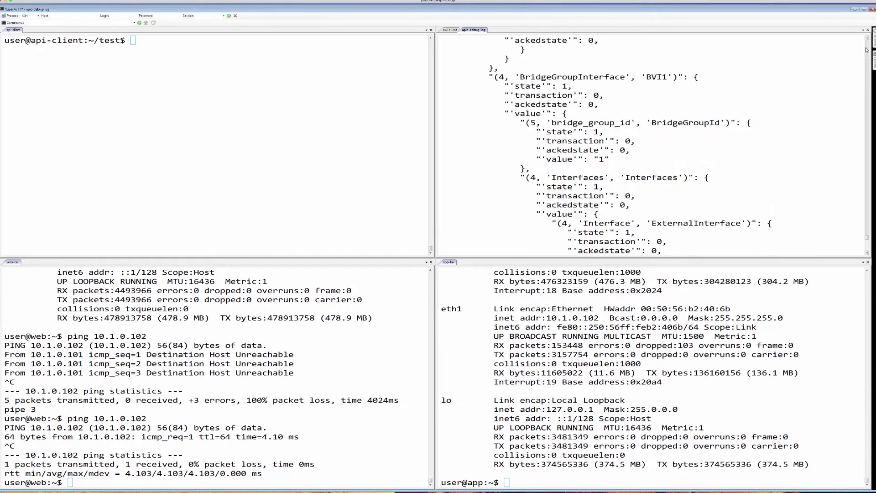
scroll(866, 49, down, 20)
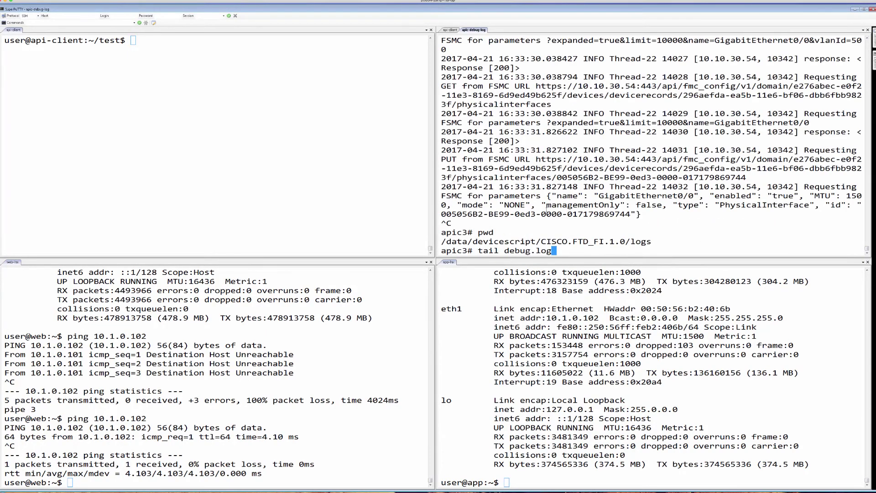
Step: Change the log command to 'tail -f debug.log' to follow the debug log live
key(Home)
key(Right)
key(Right)
key(Right)
key(Right)
key(Right)
text(-f)
key(Return)
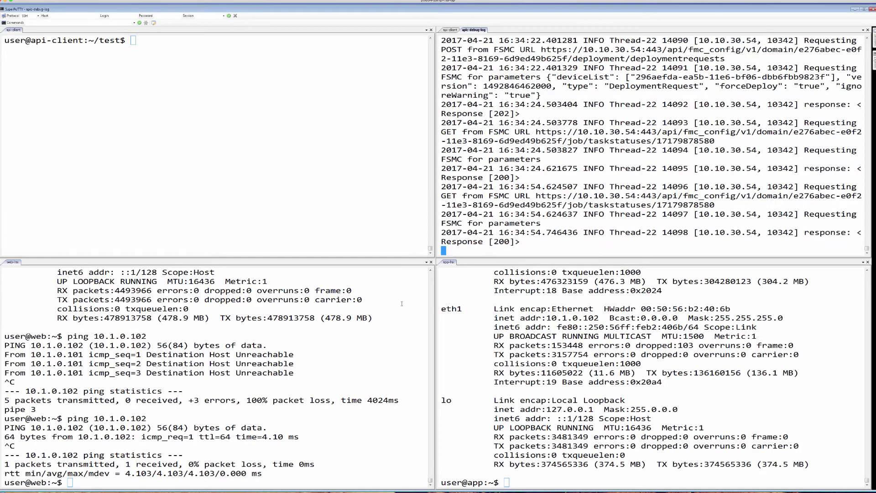
Step: Run ifconfig on the web host and note addresses 10.1.0.101 and 10.1.0.102
click(390, 319)
text(ifconfig)
key(Return)
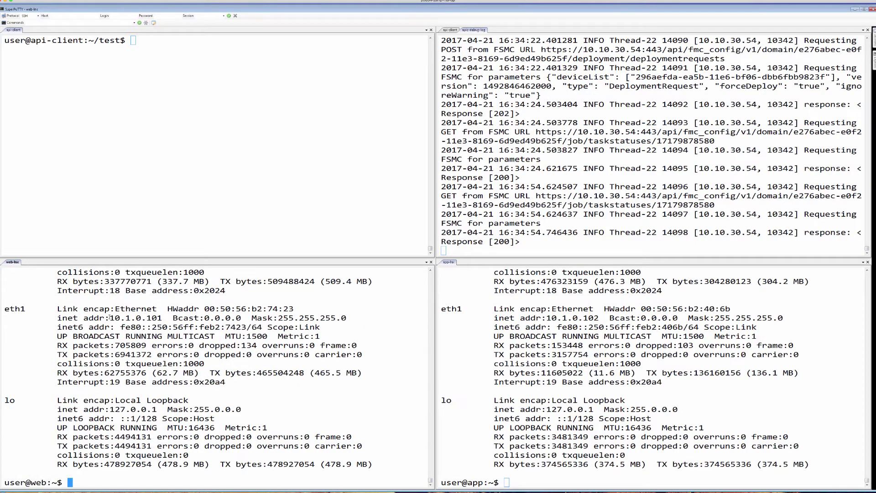
drag(105, 318, 172, 317)
click(592, 359)
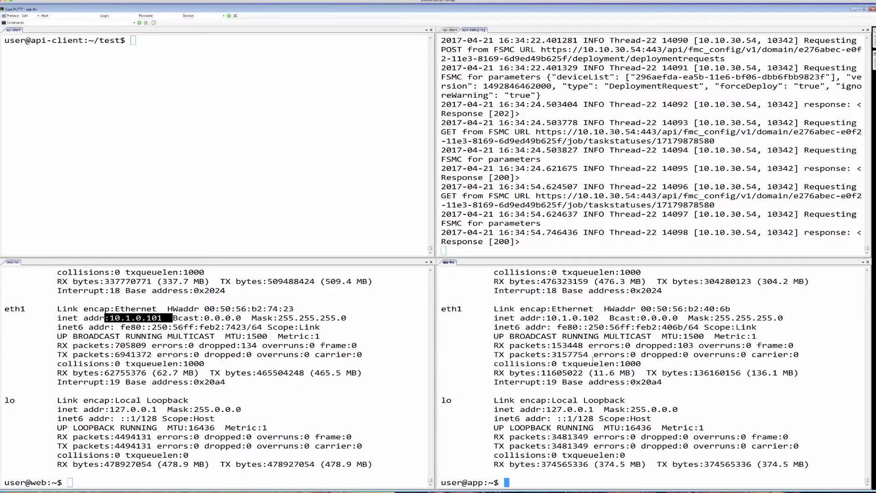
drag(547, 318, 610, 318)
Step: Start 'ping 10.1.0.102' from the web host and check the latest debug log entries
click(245, 368)
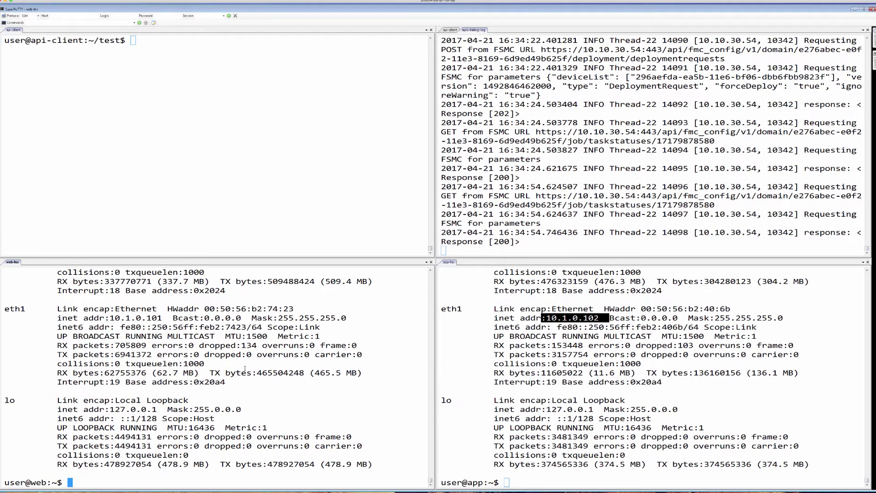
text(ping 10.1.0.102)
key(Return)
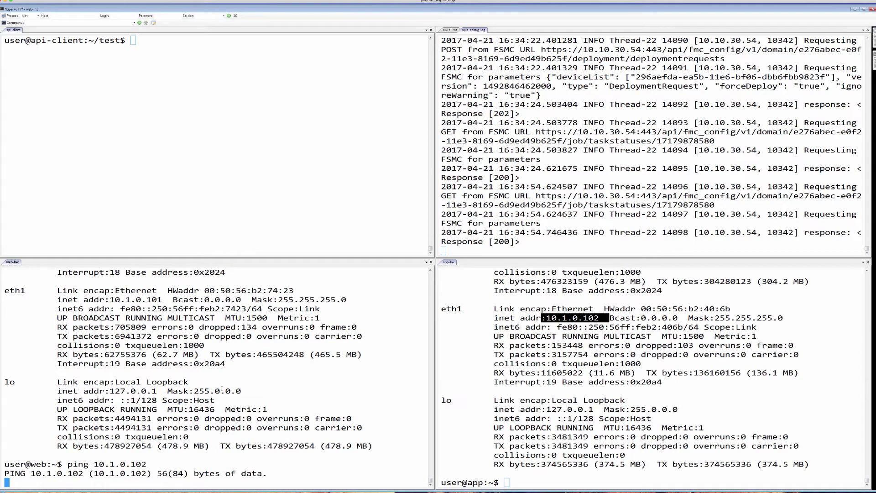
click(609, 189)
drag(673, 240, 630, 169)
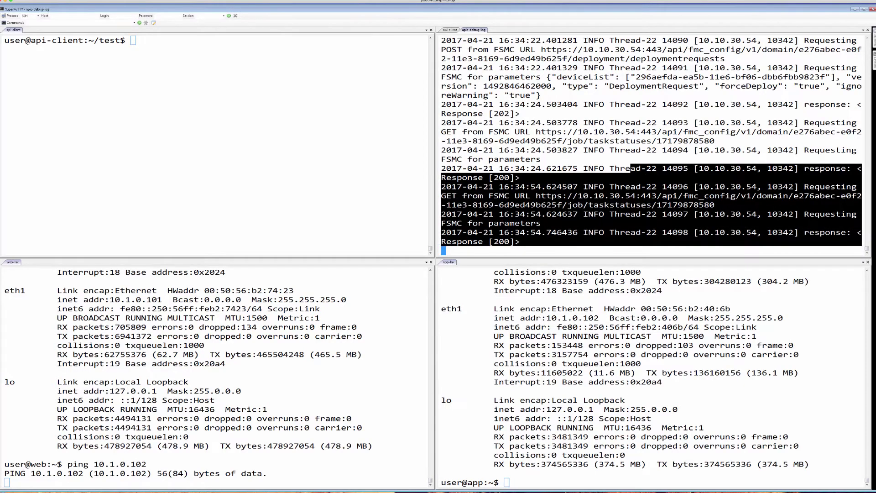
click(629, 185)
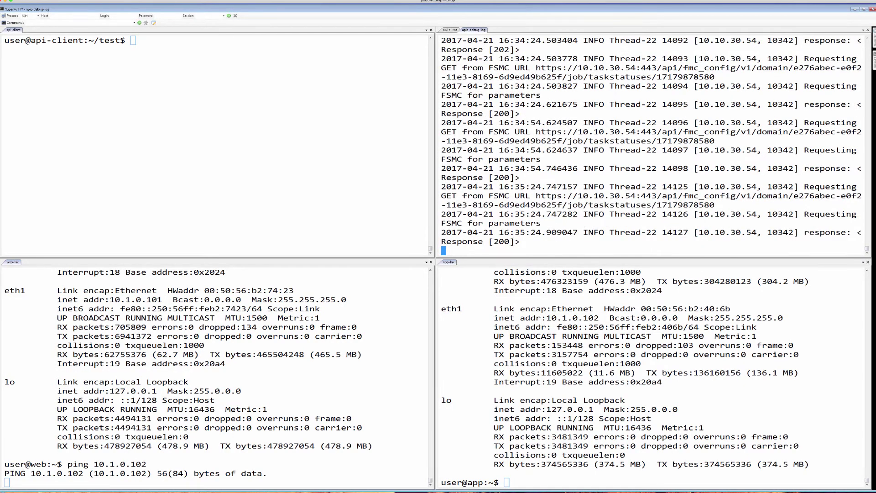
Step: In Firepower, open asa5525's Interfaces tab from Devices > Device Management
key(alt+Tab)
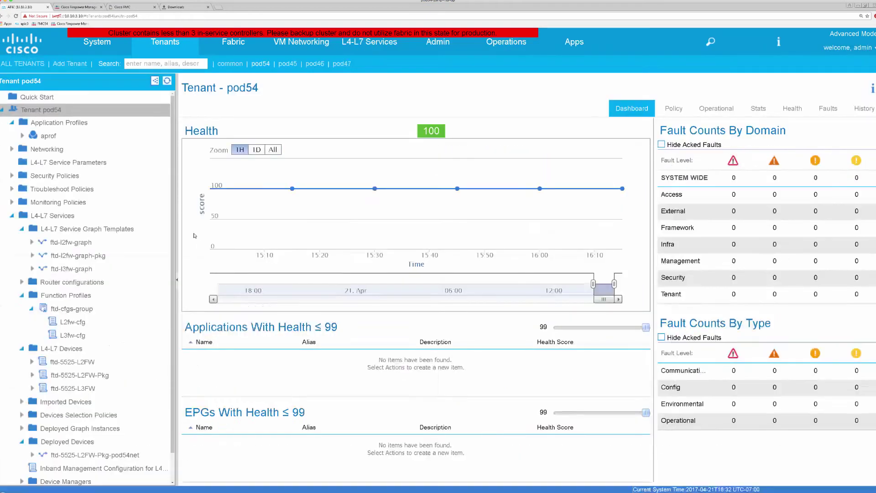
click(77, 7)
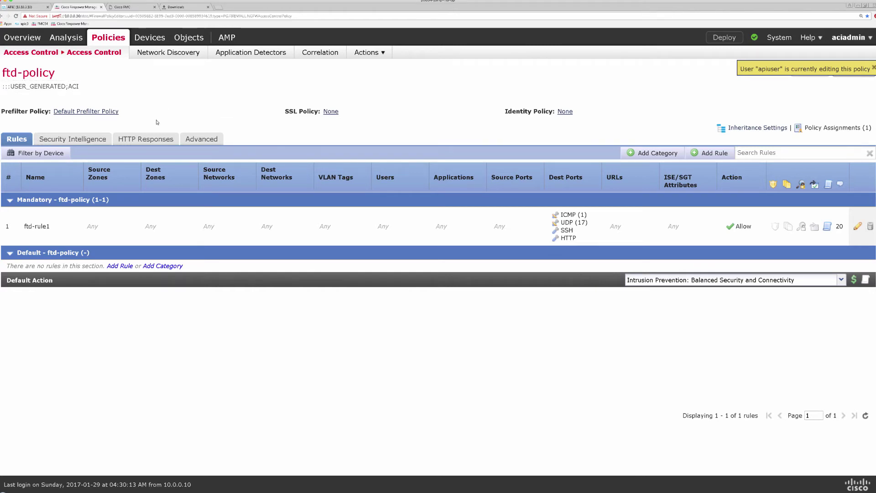
click(143, 39)
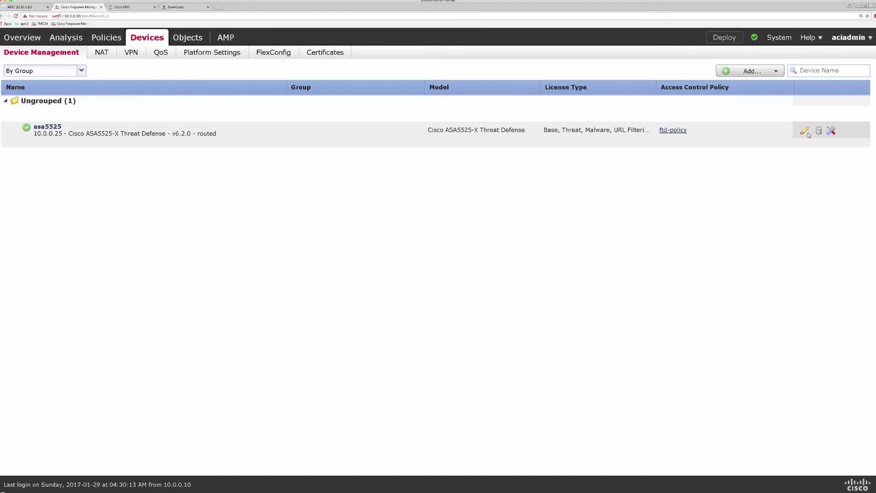
click(805, 132)
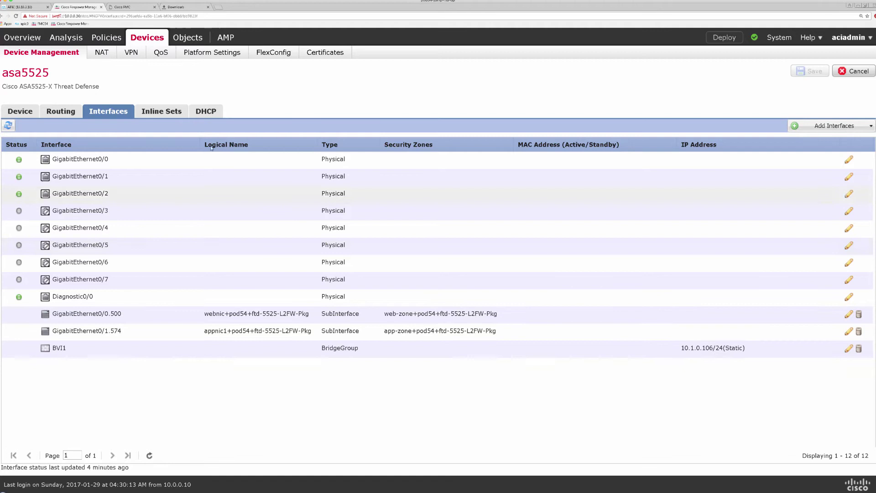
click(109, 38)
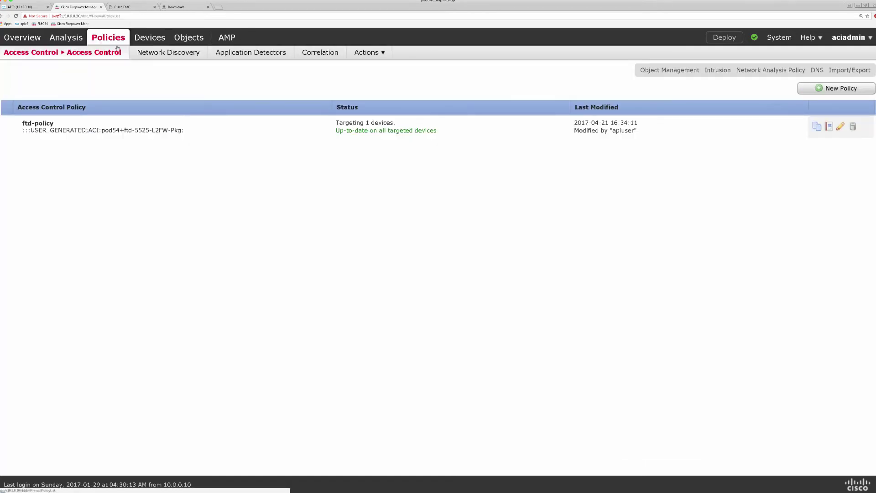
click(840, 126)
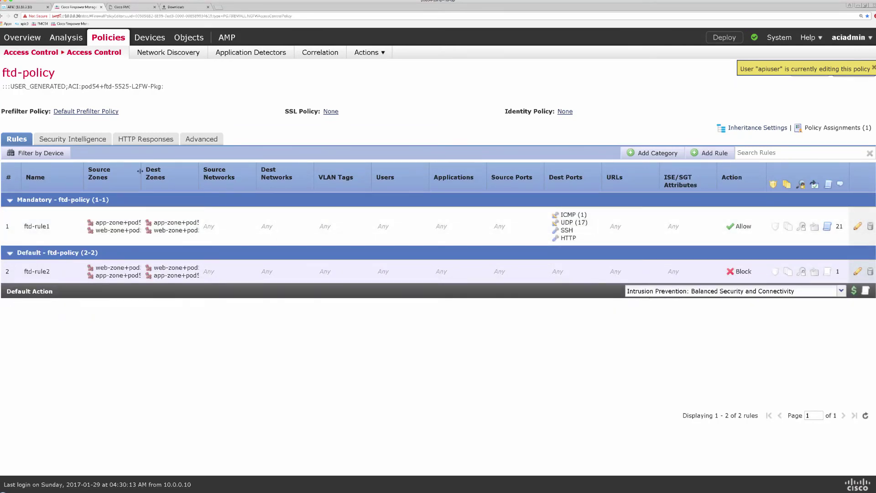
drag(140, 171, 276, 171)
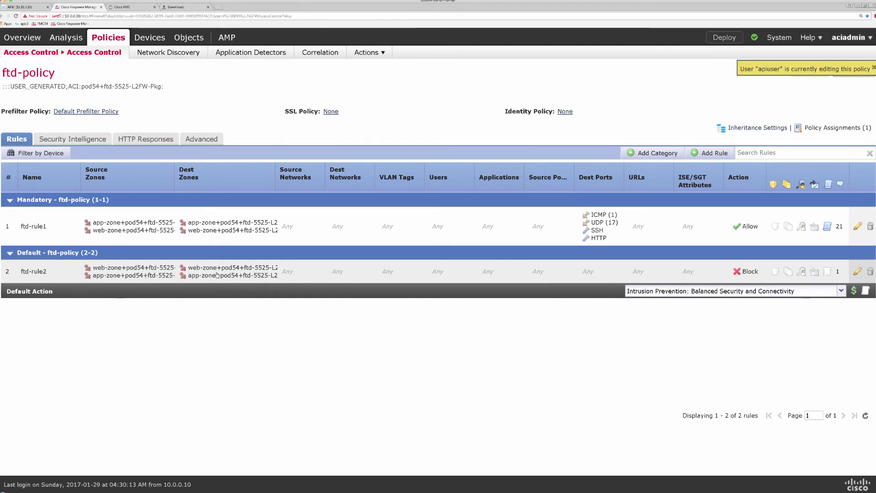
click(754, 38)
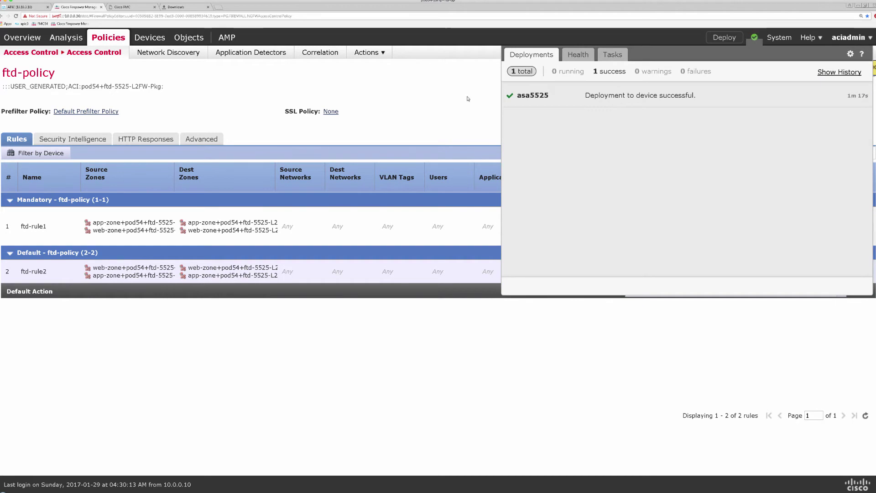
click(258, 253)
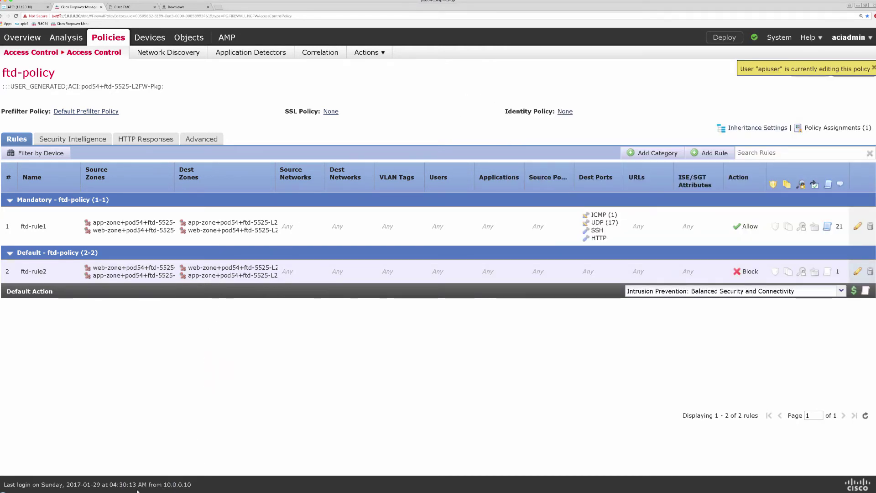
Step: Stop the web host's ping and run 'wget 10.1.0.102' to download index.html
key(alt+Tab)
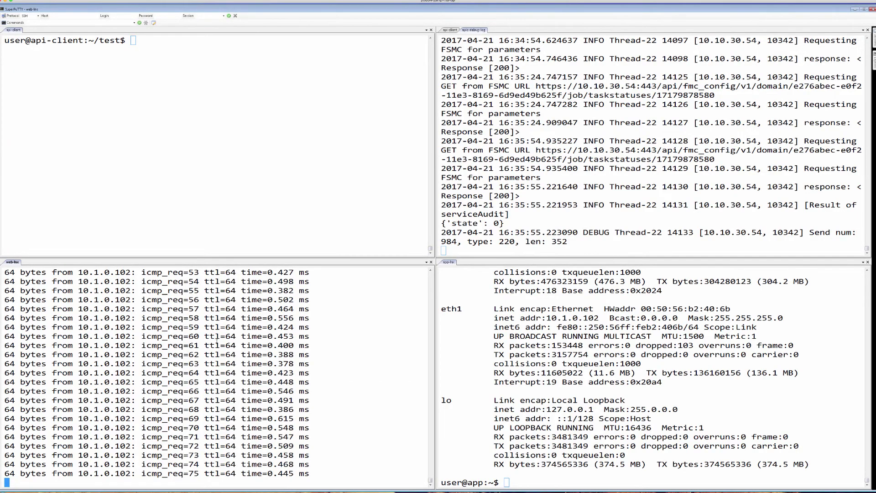
key(ctrl+c)
key(Up)
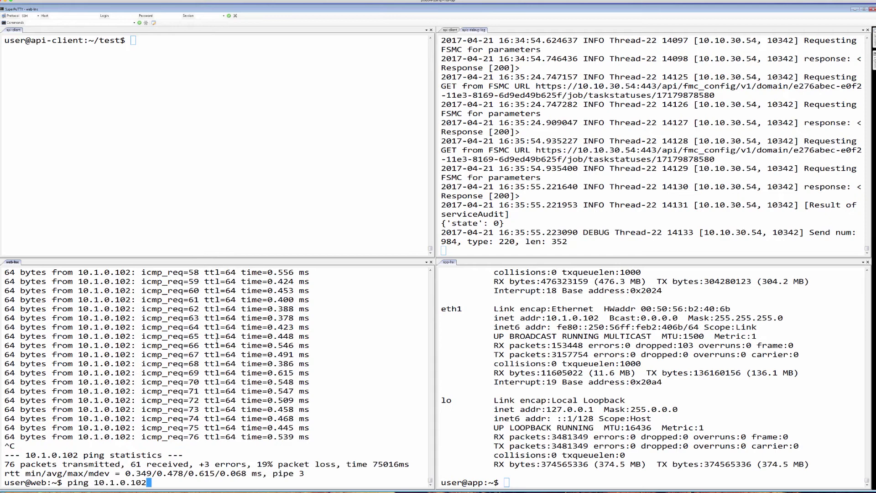
key(Home)
key(Delete)
key(Delete)
key(Delete)
key(Delete)
text(wget)
key(Return)
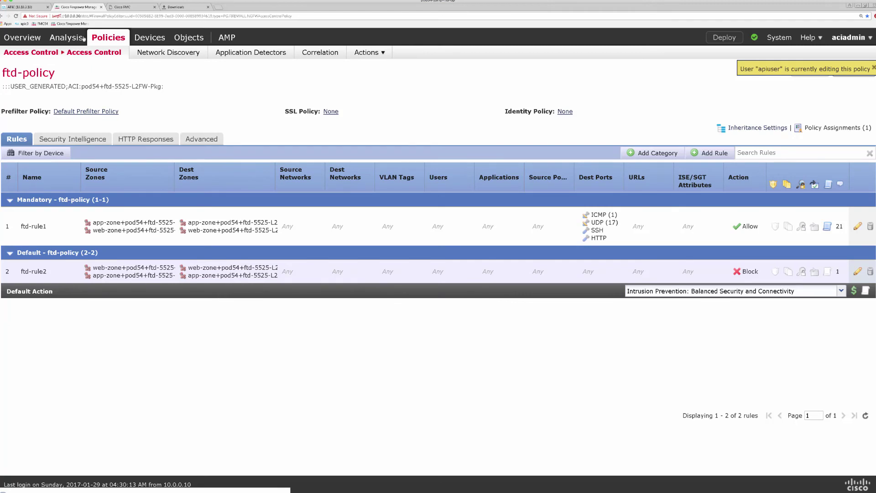
Step: Show Analysis > Connections > Events with the allowed HTTP and ICMP connections
click(83, 38)
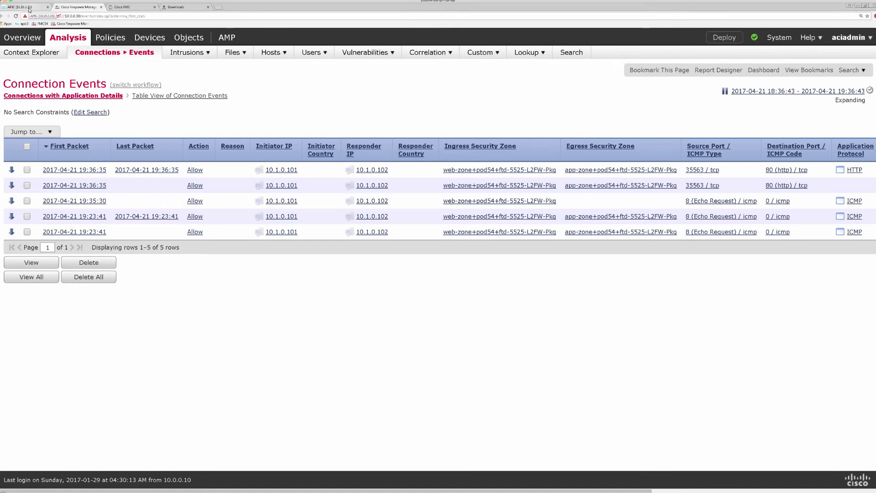
Step: Clear ftd-l2fw-graph from tenant pod54's web-to-app contract Subject and submit the changes
click(29, 8)
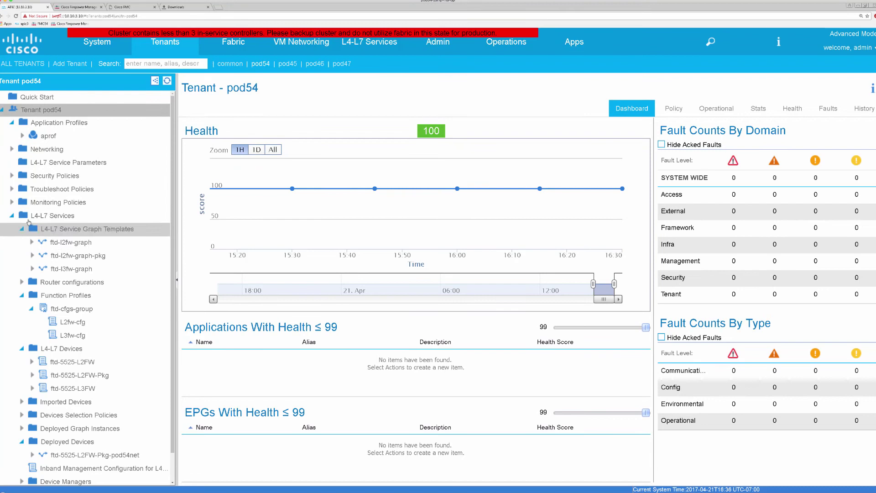
click(12, 175)
click(21, 188)
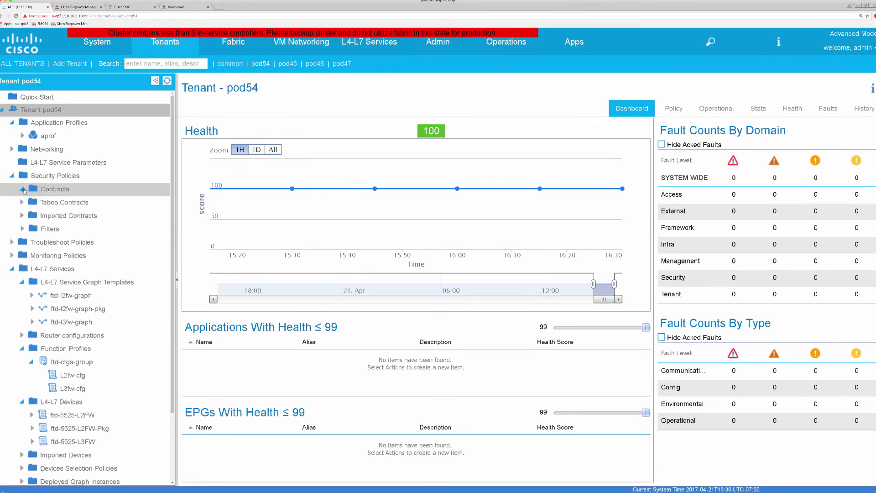
click(32, 202)
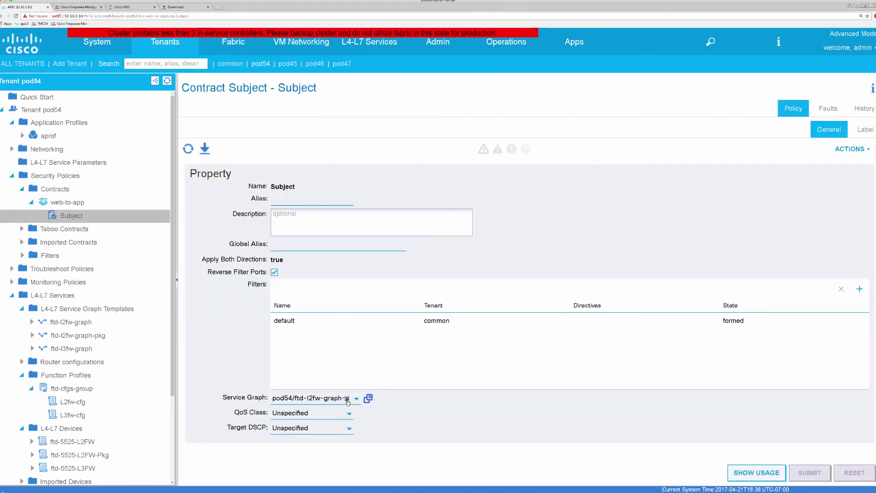
click(346, 399)
click(810, 472)
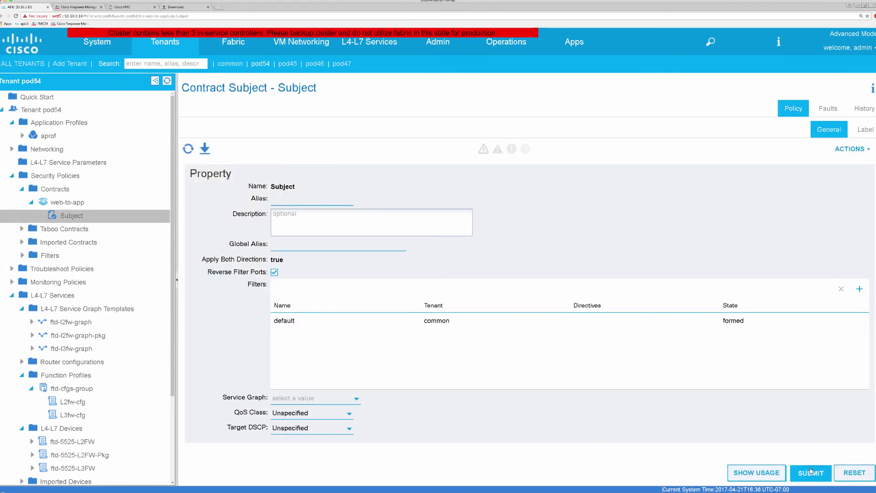
click(572, 349)
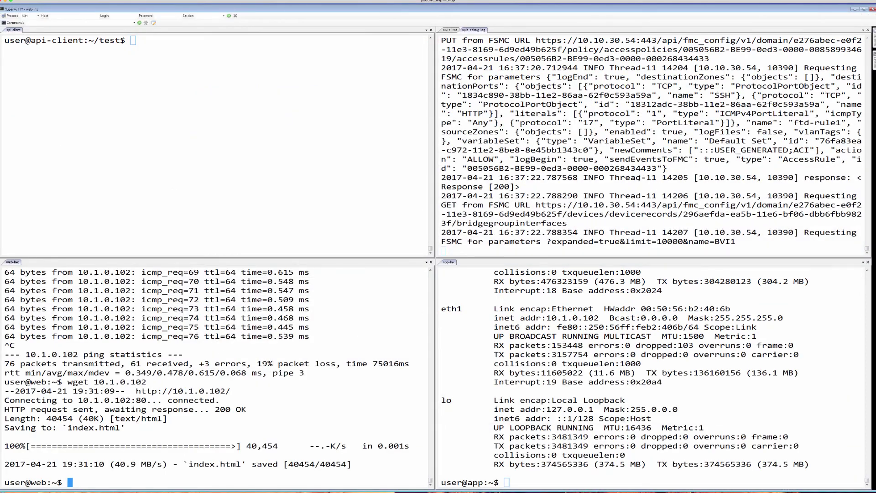
Step: Check the debug log deletions and rerun ping 10.1.0.102, now Destination Host Unreachable
click(640, 179)
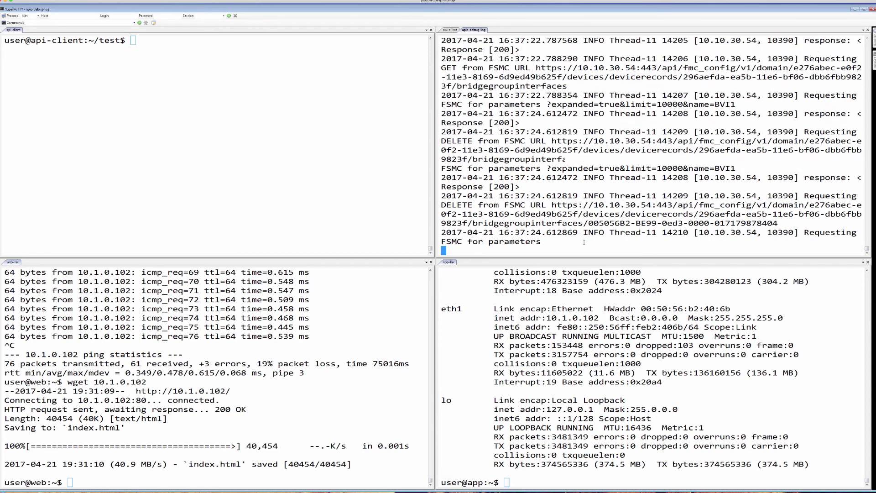
click(387, 355)
key(Up)
key(Up)
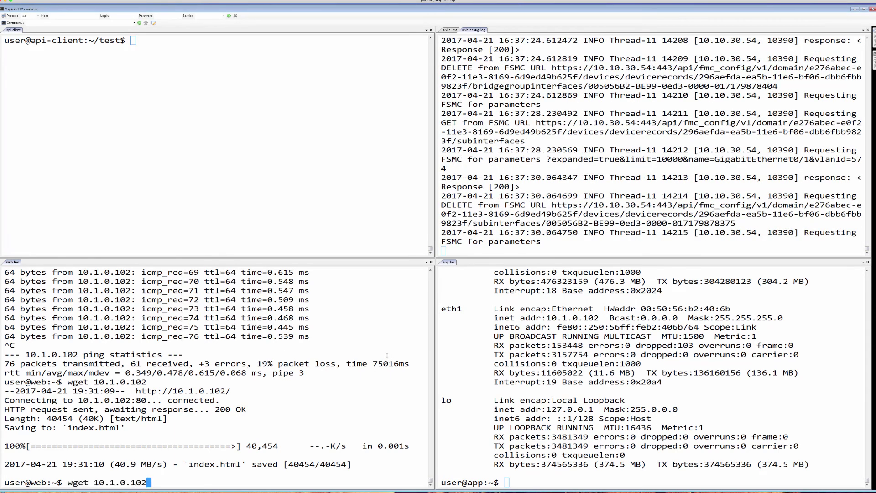
key(Return)
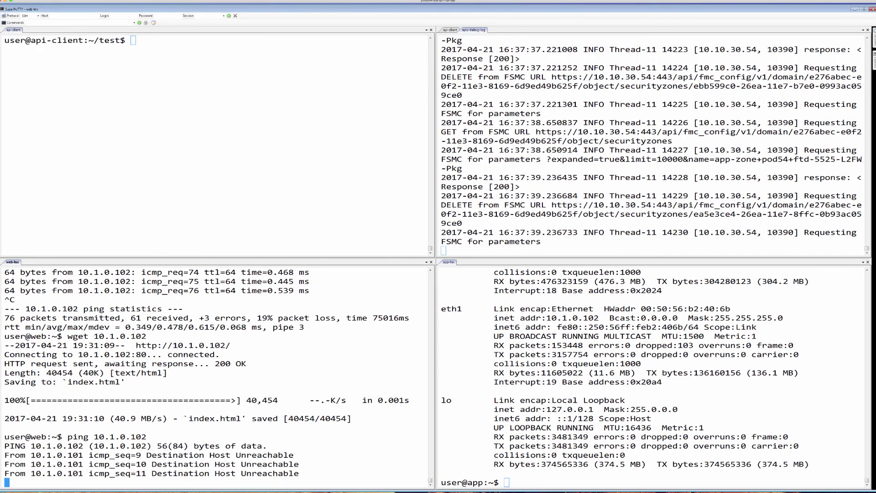
key(alt+Tab)
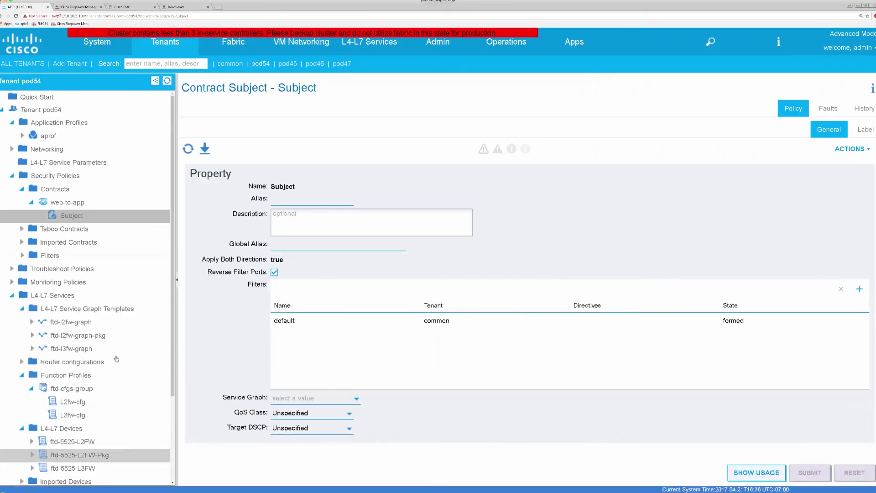
Step: Open ftd-policy in Firepower to confirm its zones and ftd-rule2 are gone
click(79, 6)
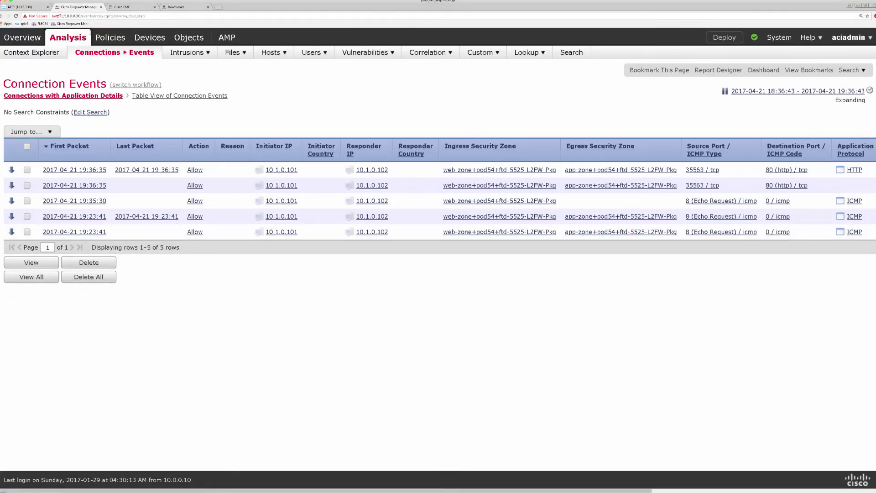
mouse_move(117, 38)
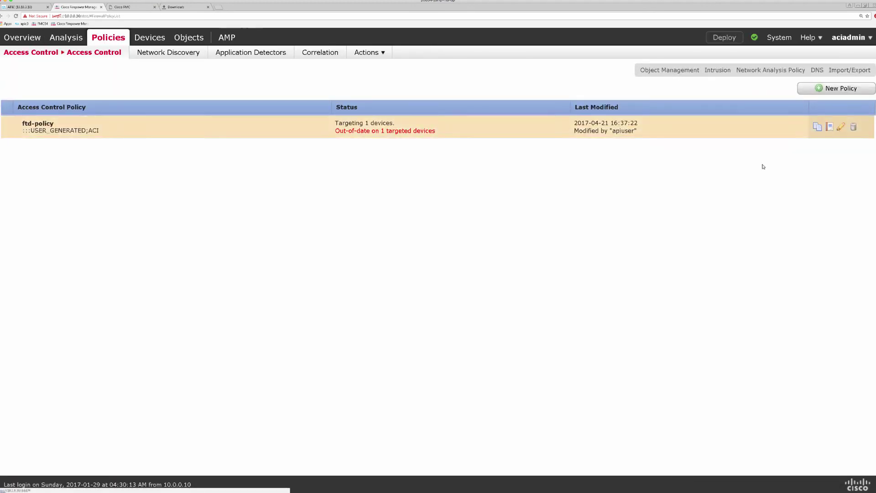
click(422, 137)
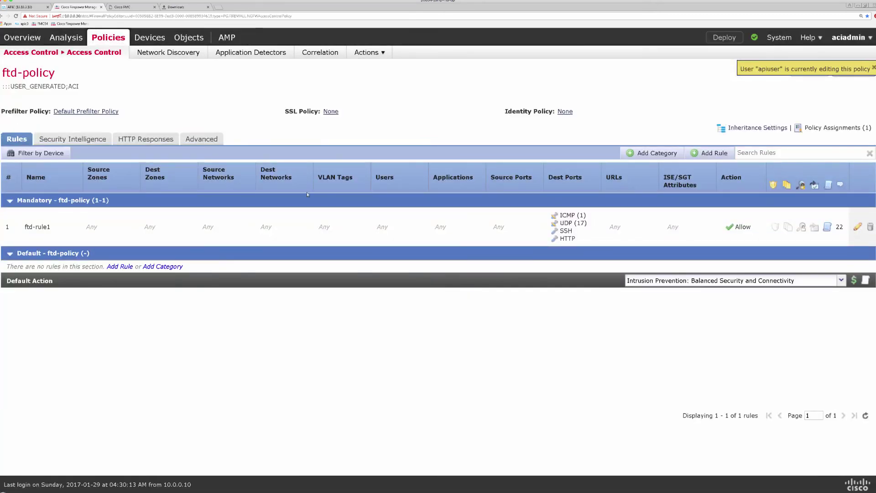
Step: Verify asa5525's interfaces are unconfigured and check the deployment status
click(160, 43)
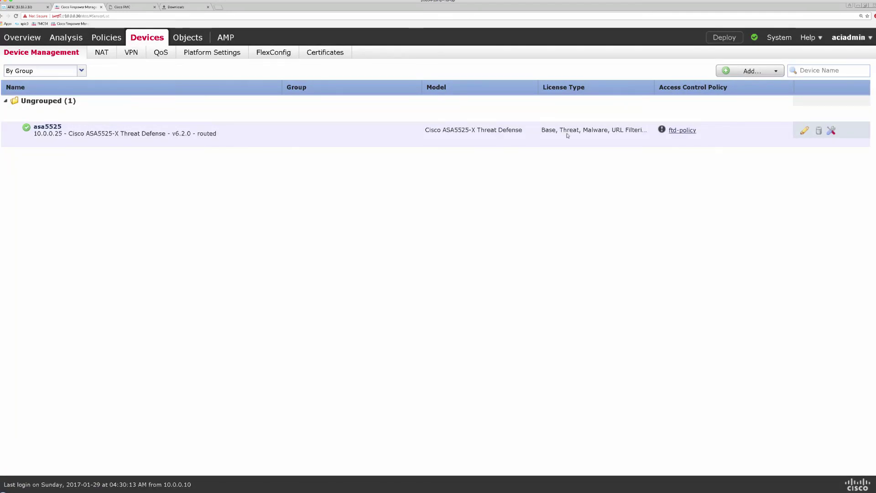
click(805, 131)
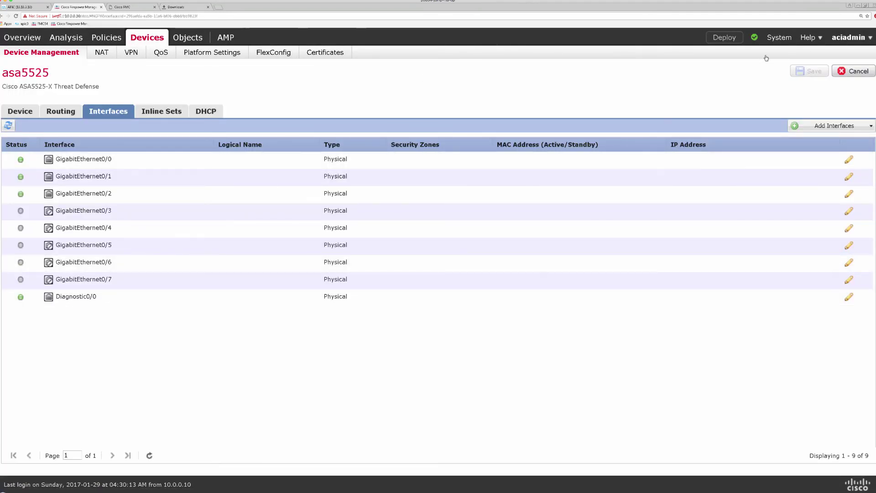
click(755, 39)
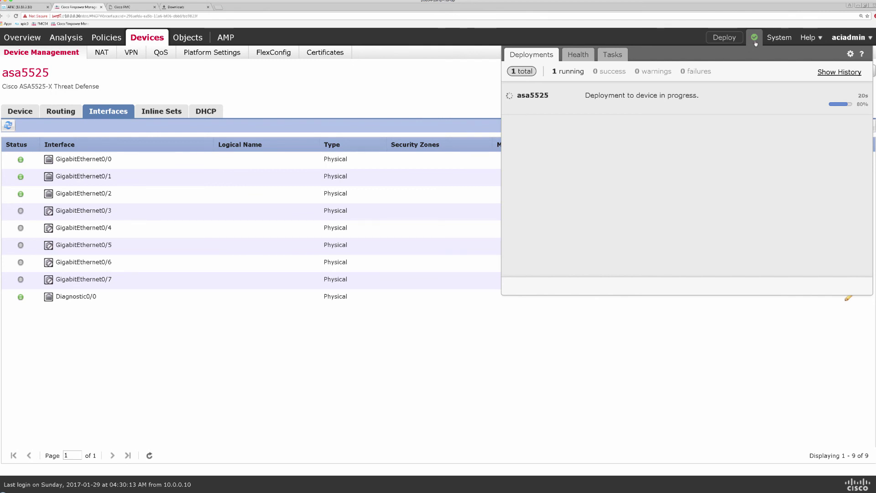
key(super+Tab)
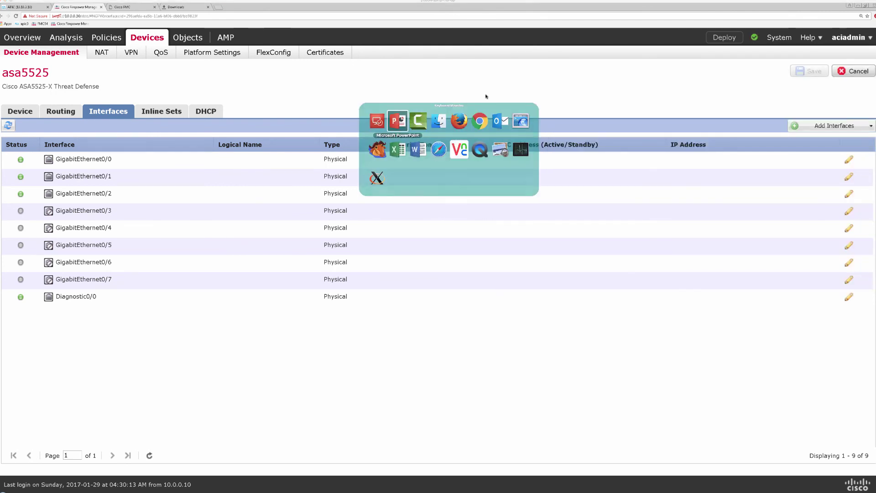